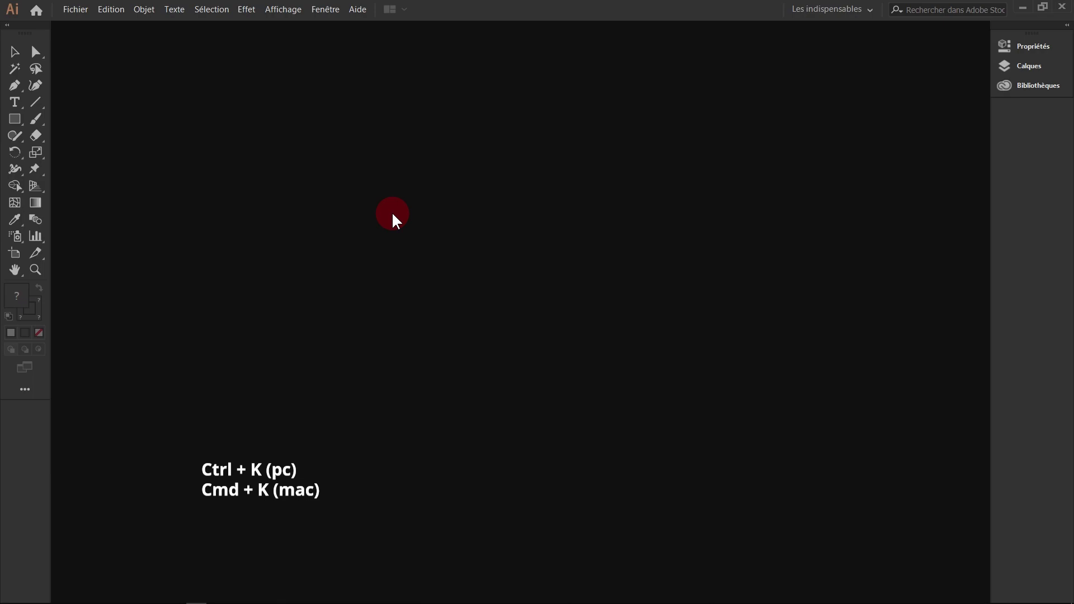
Open Illustrator's Preferences with Ctrl+K, starting on the General settings
{"action": "key", "text": "ctrl+k"}
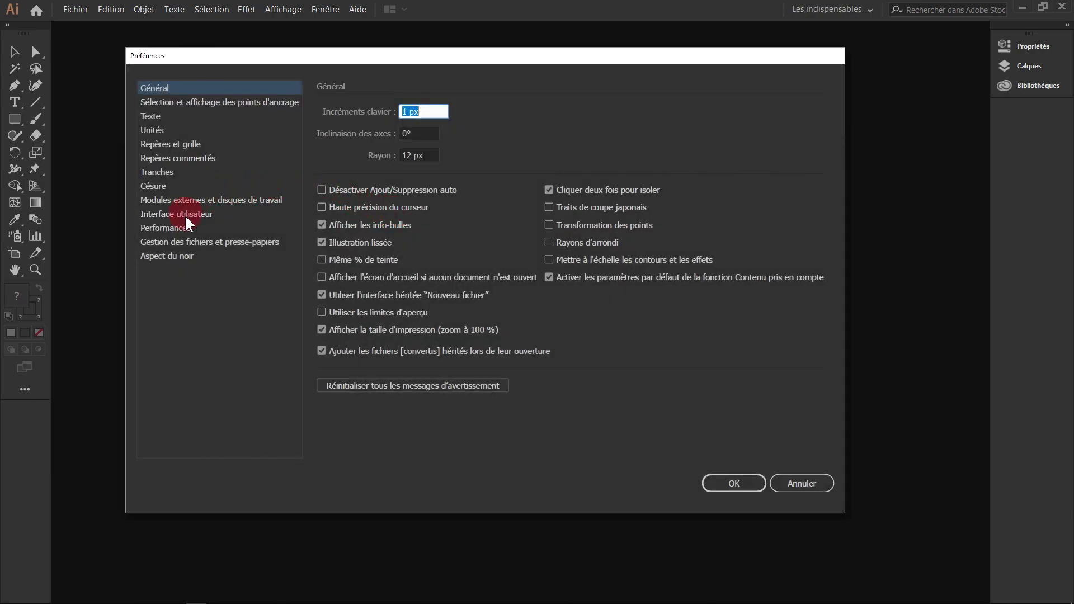
In User Interface preferences, preview each Luminosité swatch, then settle on the medium-dark theme
{"action": "left_click", "coordinate": [202, 215]}
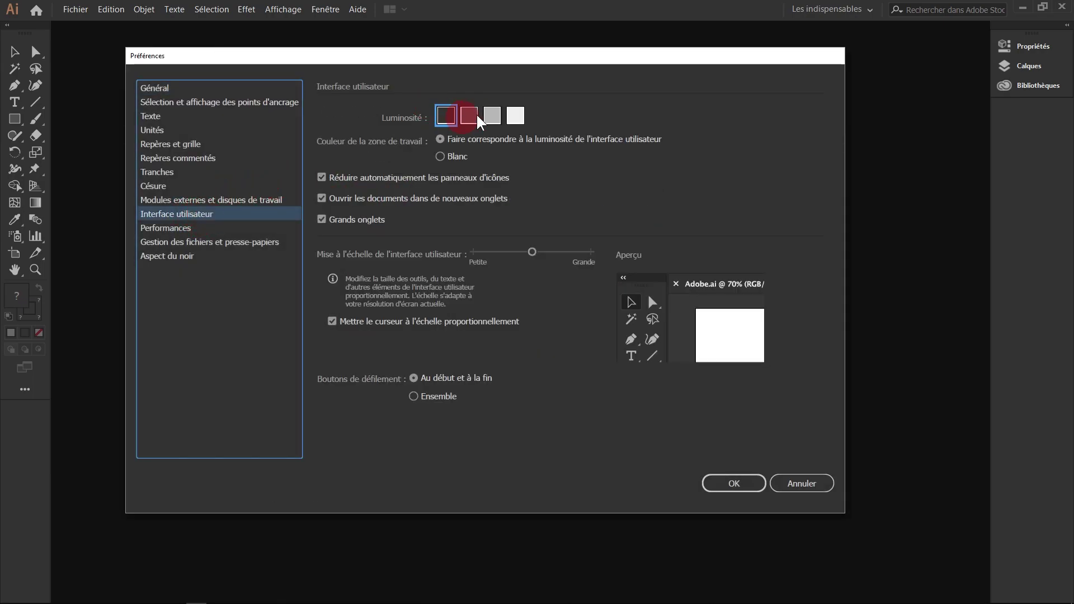
{"action": "left_click_drag", "start_coordinate": [497, 59], "coordinate": [581, 87]}
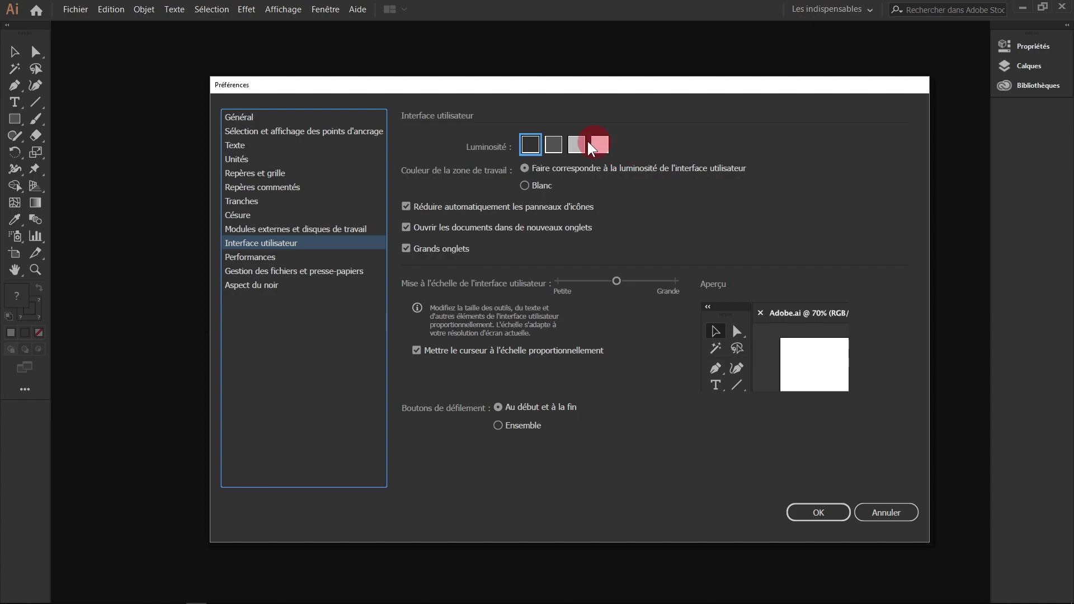
{"action": "left_click", "coordinate": [532, 146]}
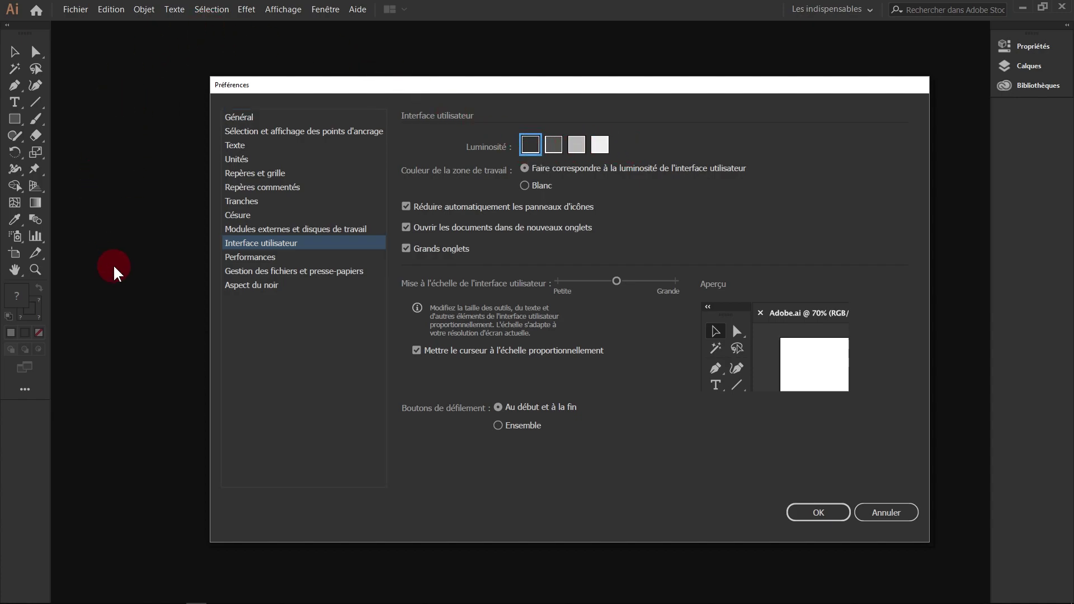
{"action": "left_click", "coordinate": [555, 146]}
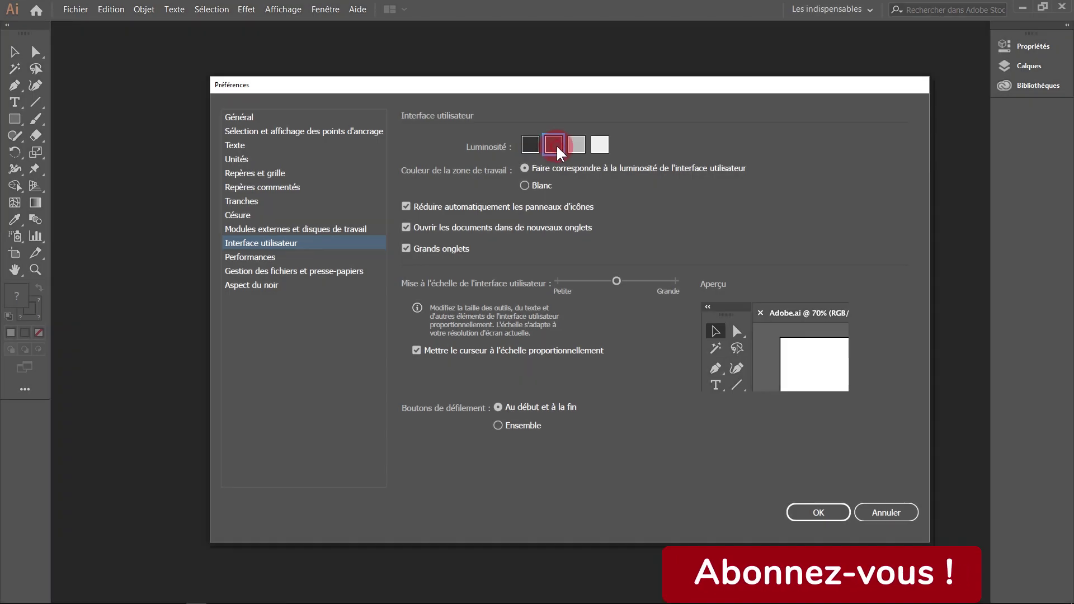
{"action": "left_click", "coordinate": [579, 145]}
{"action": "left_click", "coordinate": [597, 147]}
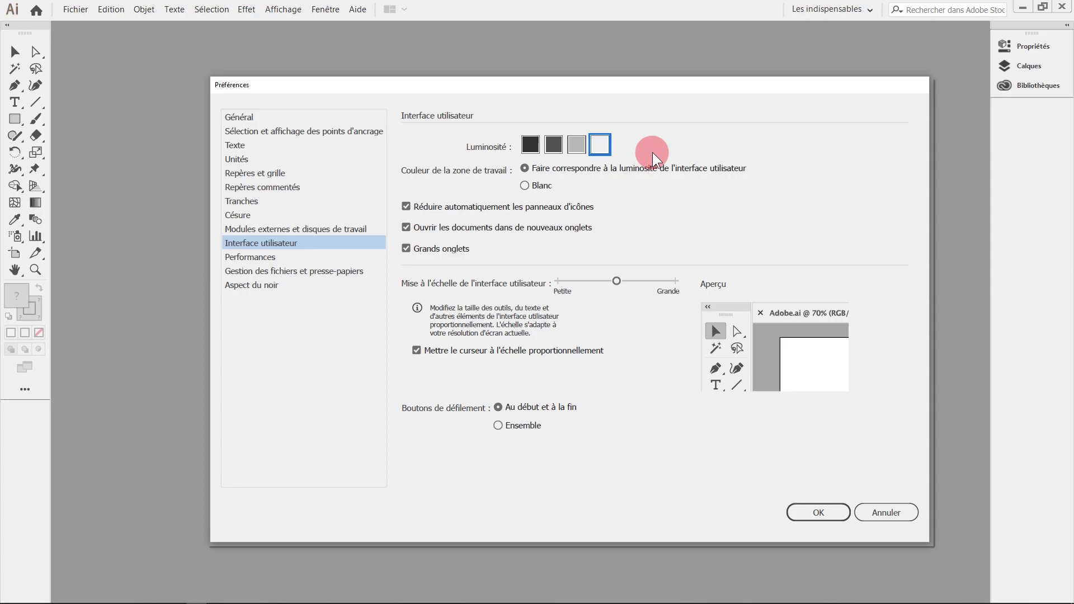
{"action": "left_click", "coordinate": [579, 145]}
{"action": "left_click", "coordinate": [529, 147]}
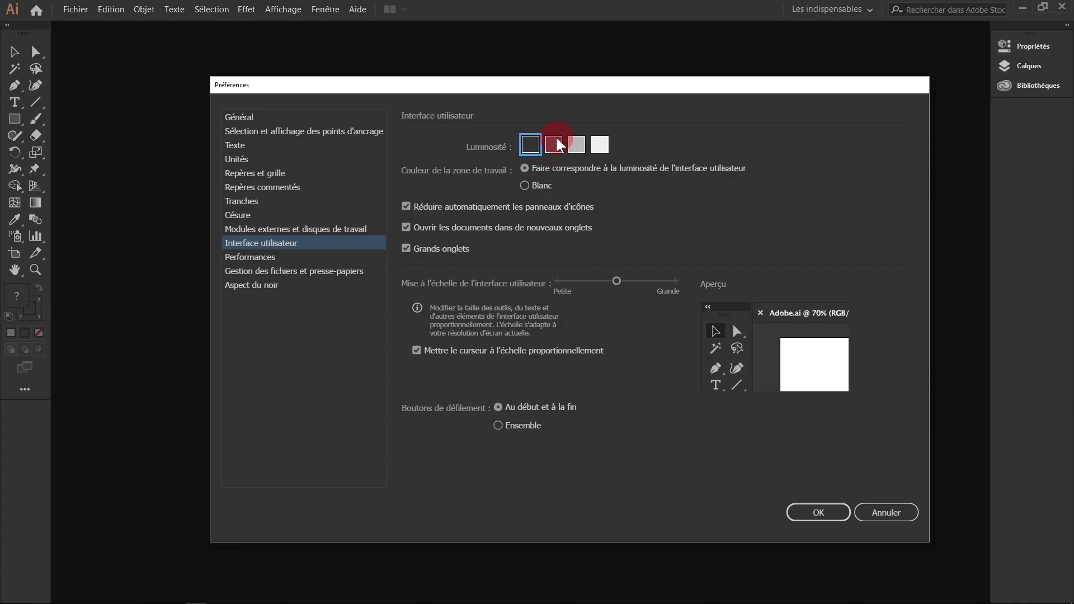
{"action": "left_click", "coordinate": [553, 145]}
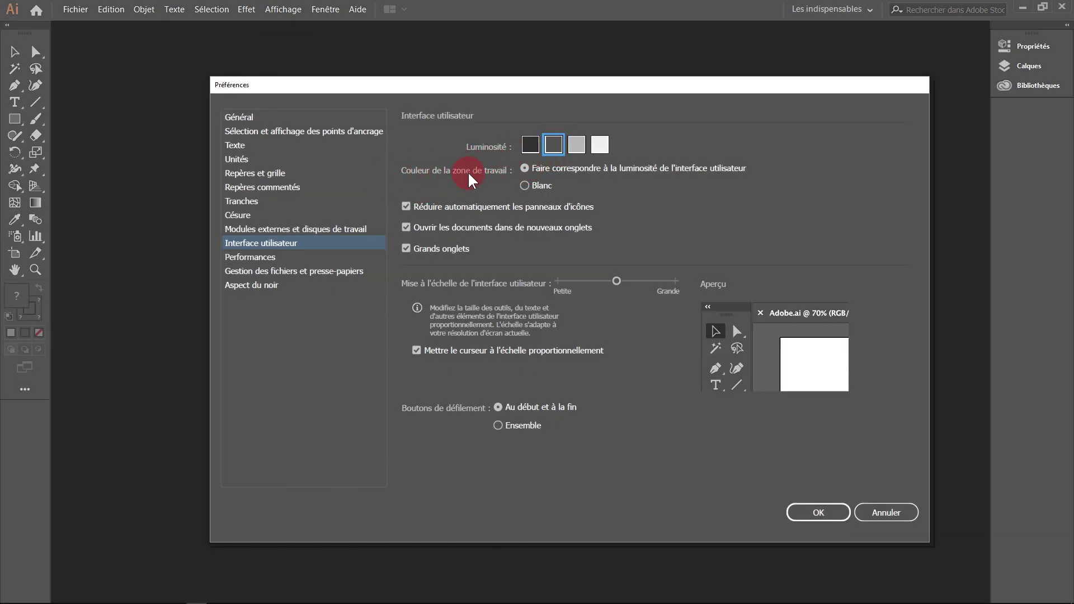
Move the Preferences window aside and select the lightest Luminosité swatch
{"action": "mouse_move", "coordinate": [408, 85]}
{"action": "left_mouse_down"}
{"action": "mouse_move", "coordinate": [669, 124]}
{"action": "mouse_move", "coordinate": [345, 90]}
{"action": "left_mouse_up"}
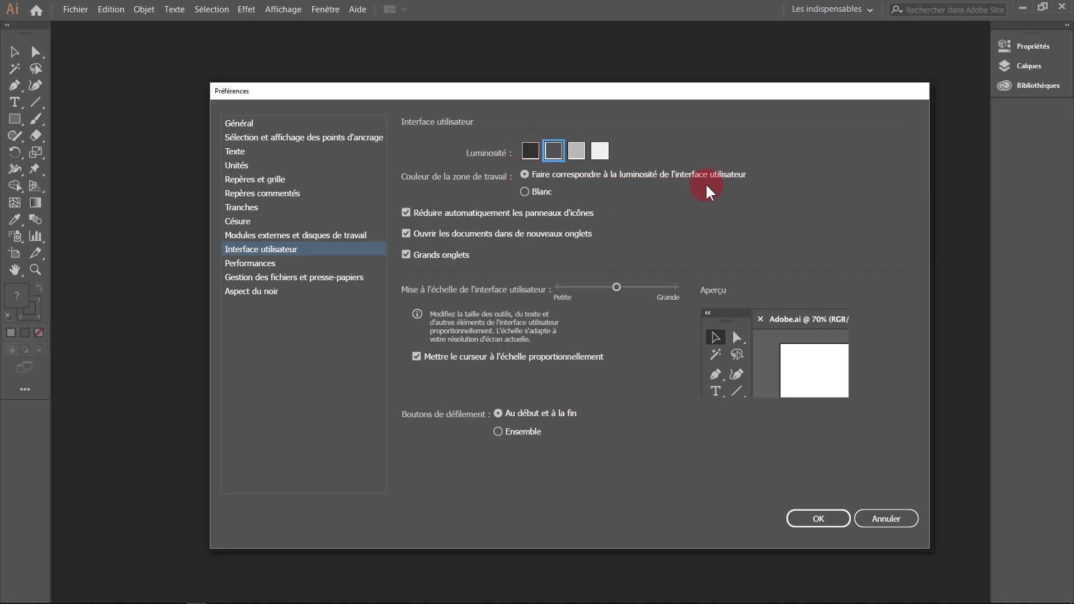
{"action": "left_click_drag", "start_coordinate": [596, 98], "coordinate": [705, 107]}
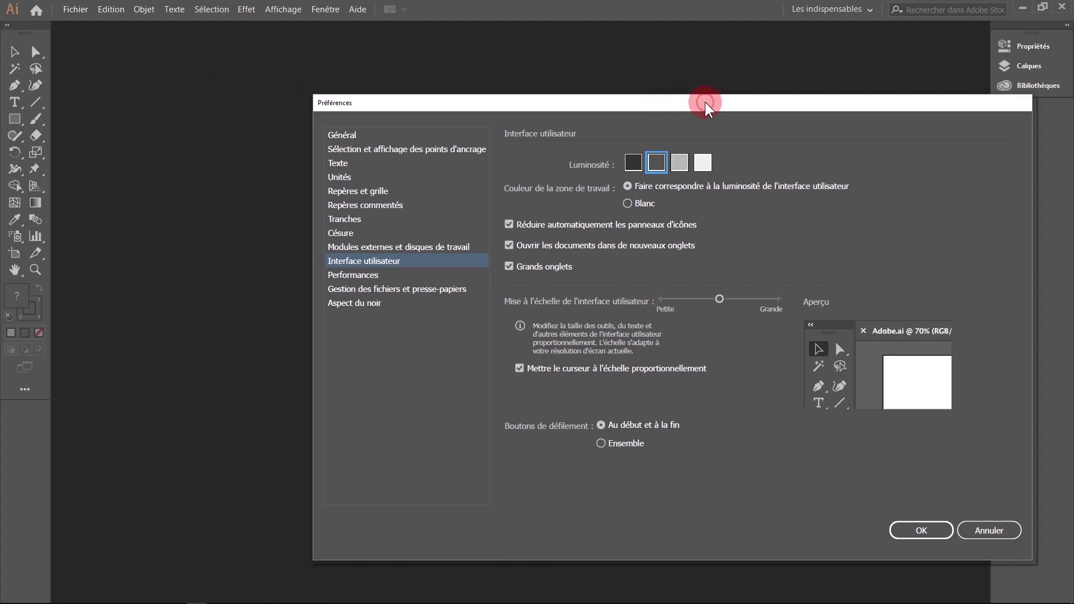
{"action": "left_click", "coordinate": [703, 163]}
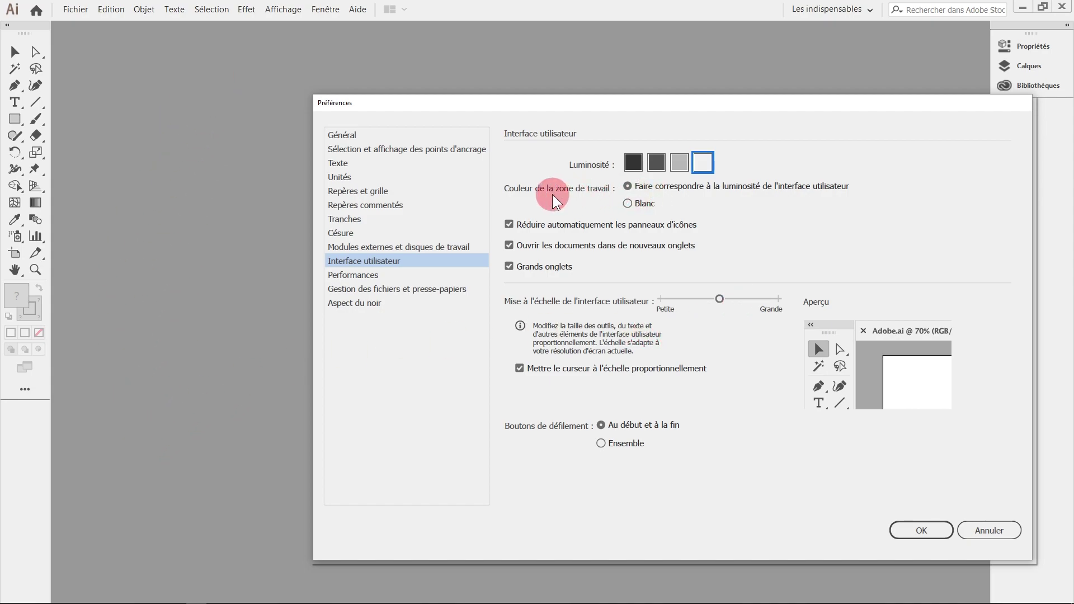
Apply the preferences, then create a new 1080 × 1080 px document with 1 artboard
{"action": "left_click", "coordinate": [915, 531]}
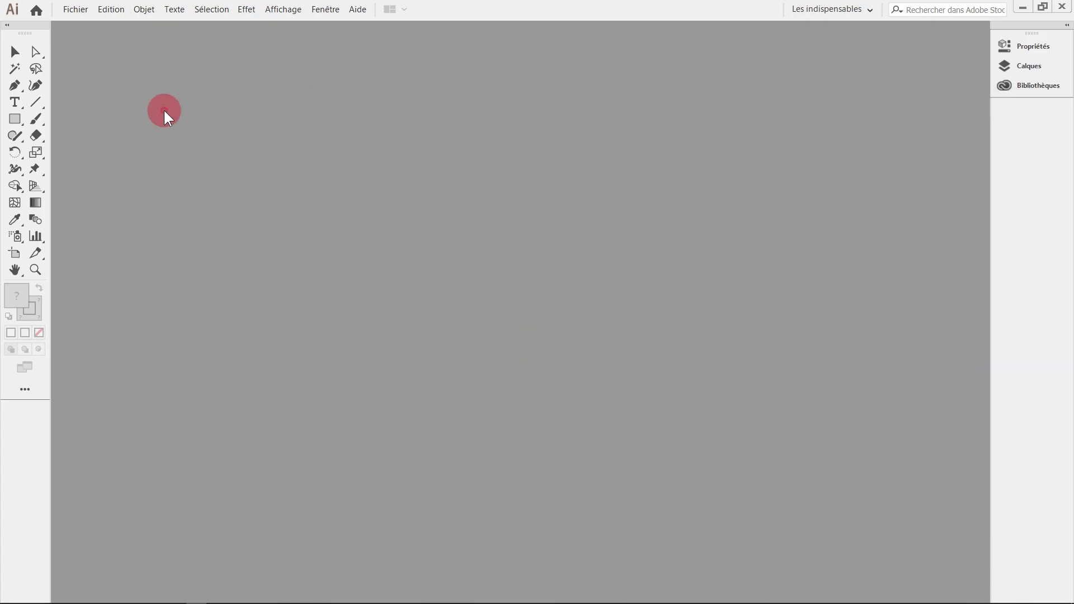
{"action": "left_click", "coordinate": [81, 11]}
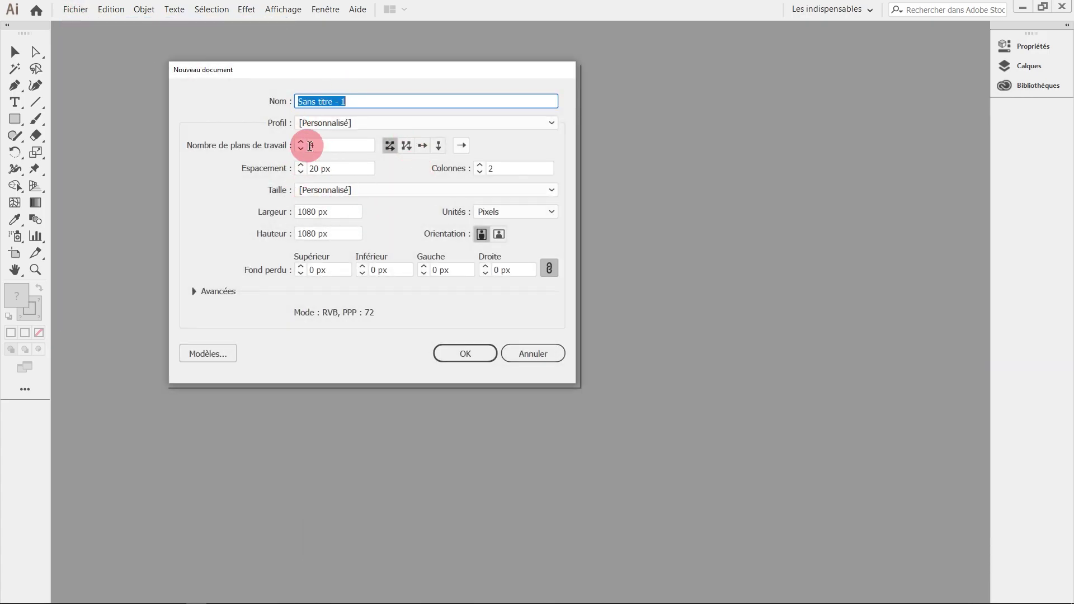
{"action": "double_click", "coordinate": [310, 145]}
{"action": "type", "text": "4"}
{"action": "triple_click", "coordinate": [301, 149]}
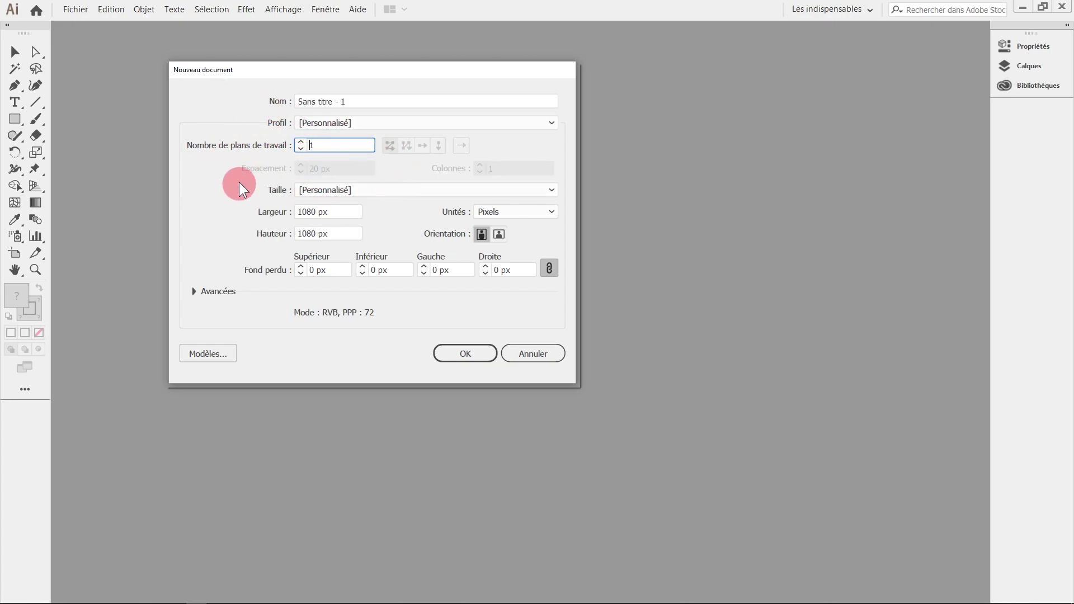
{"action": "left_click", "coordinate": [463, 358]}
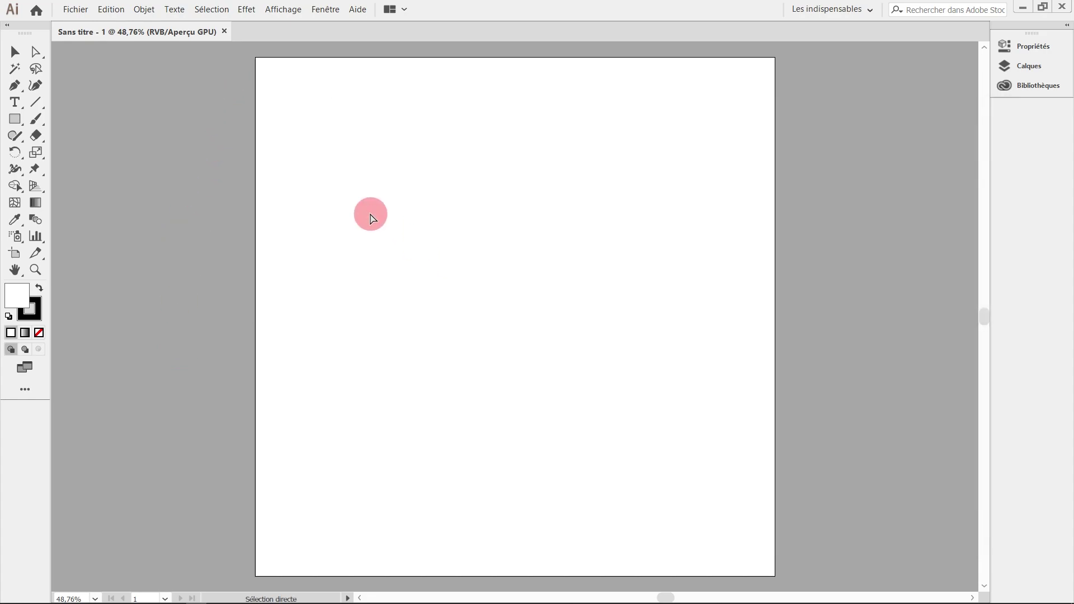
Set User Interface brightness to medium-dark, with canvas colour matching the brightness, and apply
{"action": "key", "text": "ctrl+k"}
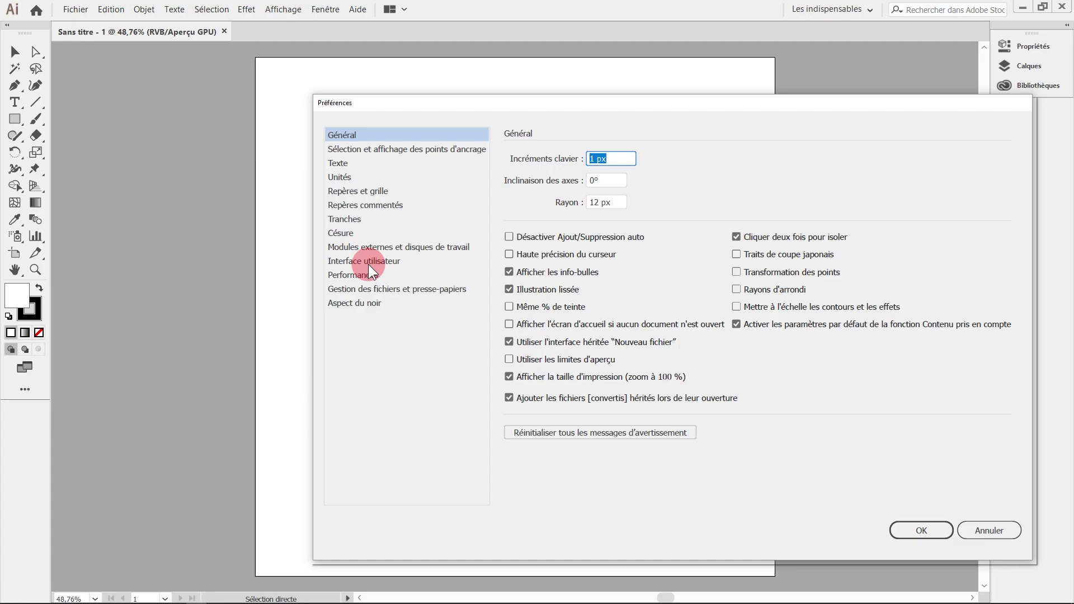
{"action": "left_click", "coordinate": [364, 262]}
{"action": "left_click", "coordinate": [679, 163]}
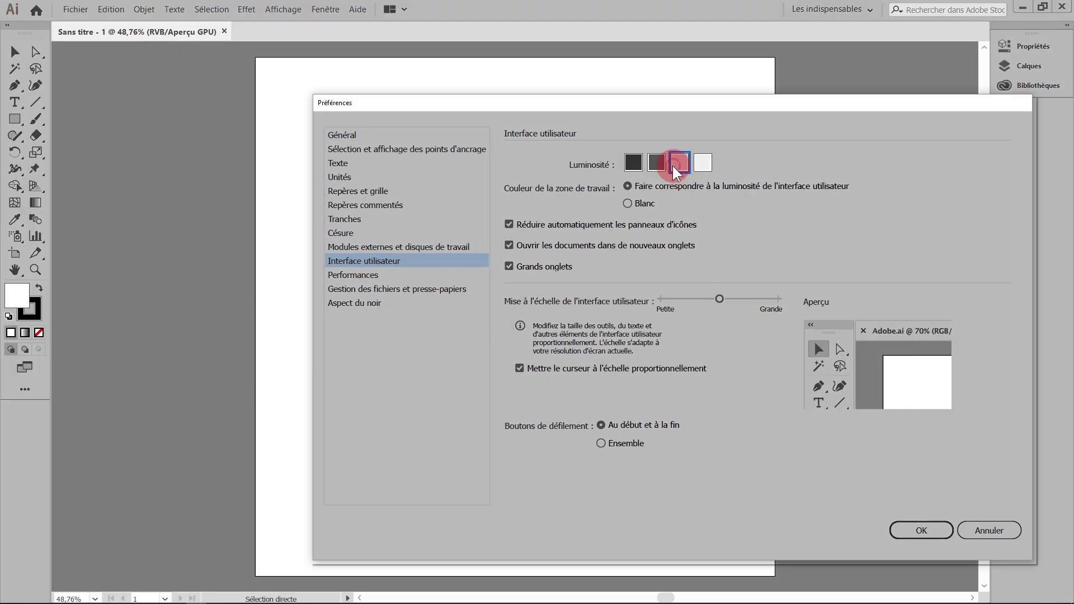
{"action": "left_click", "coordinate": [656, 162]}
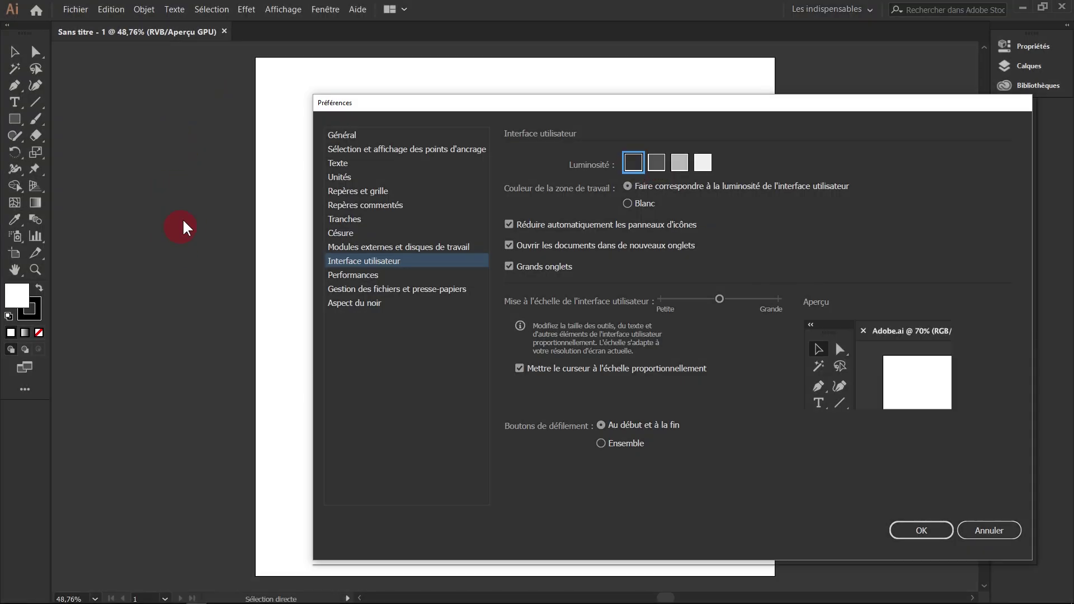
{"action": "left_click", "coordinate": [656, 162]}
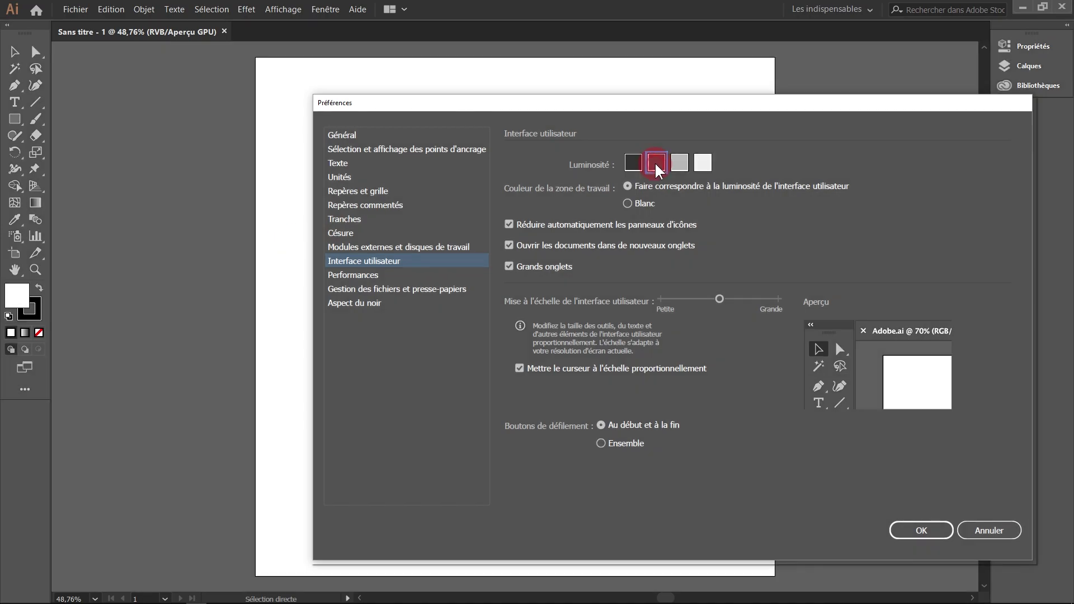
{"action": "left_click", "coordinate": [679, 162]}
{"action": "left_click", "coordinate": [702, 162]}
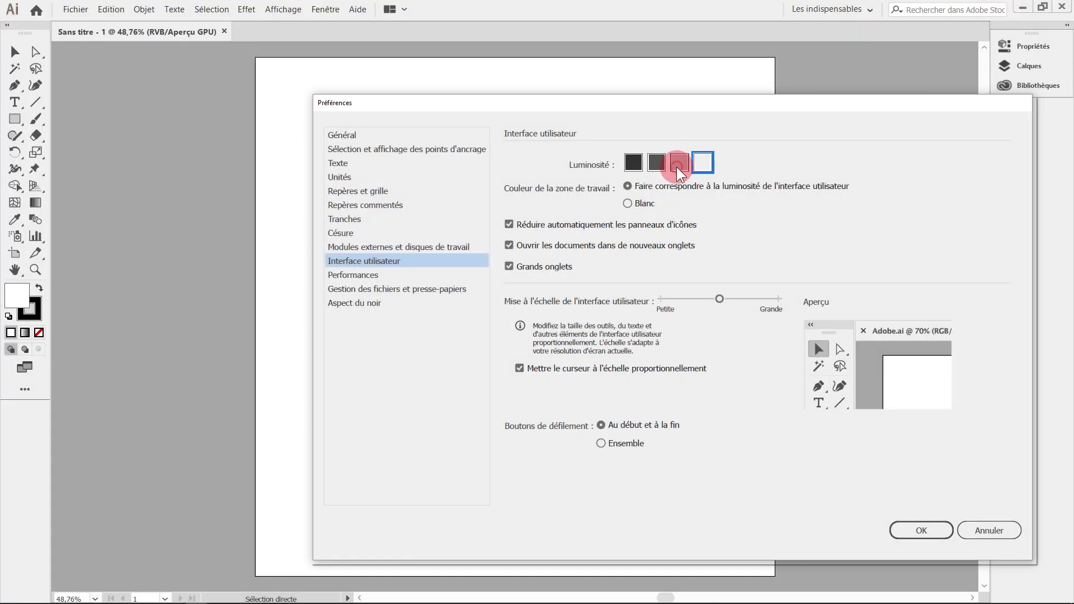
{"action": "left_click", "coordinate": [657, 163]}
{"action": "left_click", "coordinate": [633, 205]}
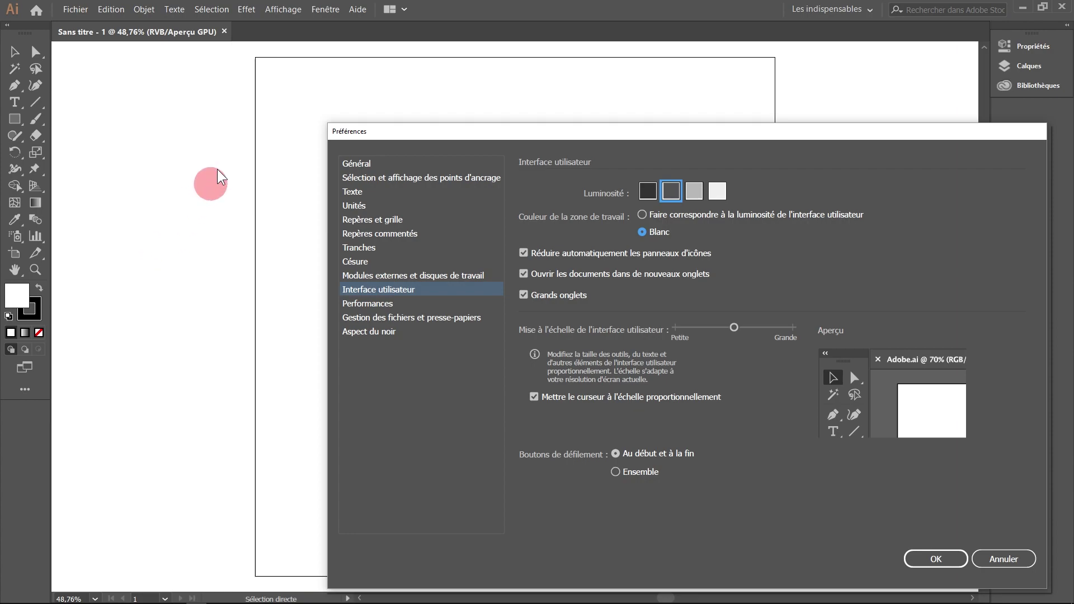
{"action": "left_click", "coordinate": [652, 217]}
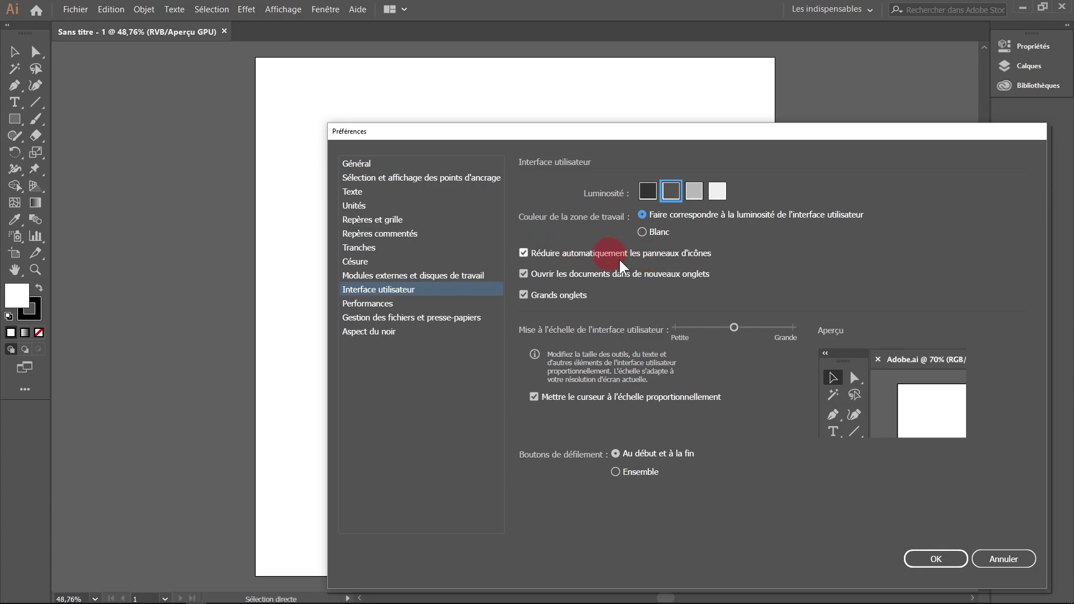
{"action": "left_click", "coordinate": [931, 561]}
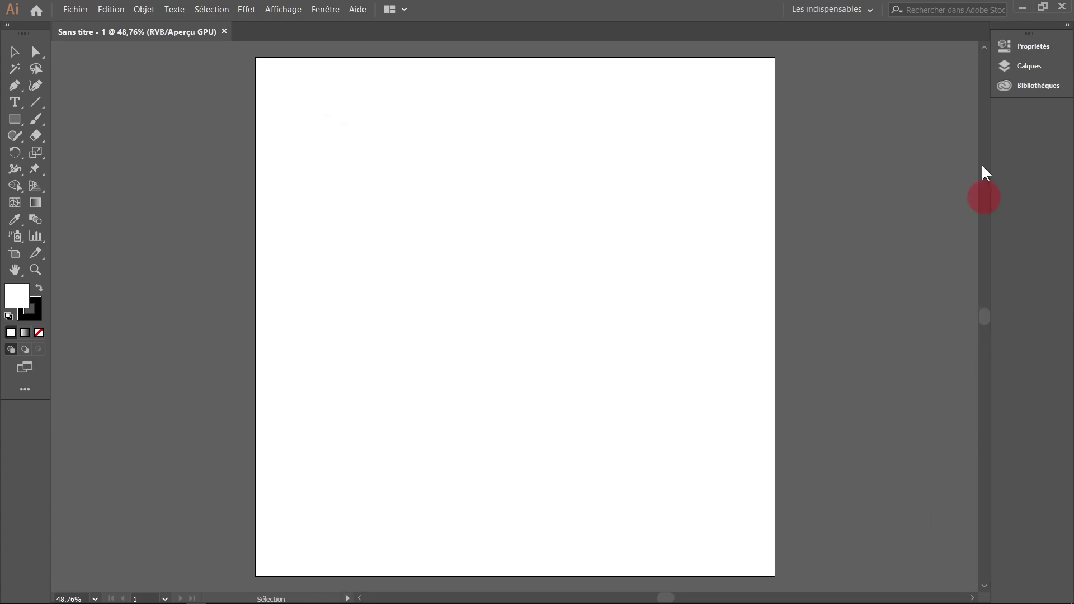
Toggle the Properties panel and the icon-panel collapse option in User Interface preferences
{"action": "left_click", "coordinate": [1020, 46]}
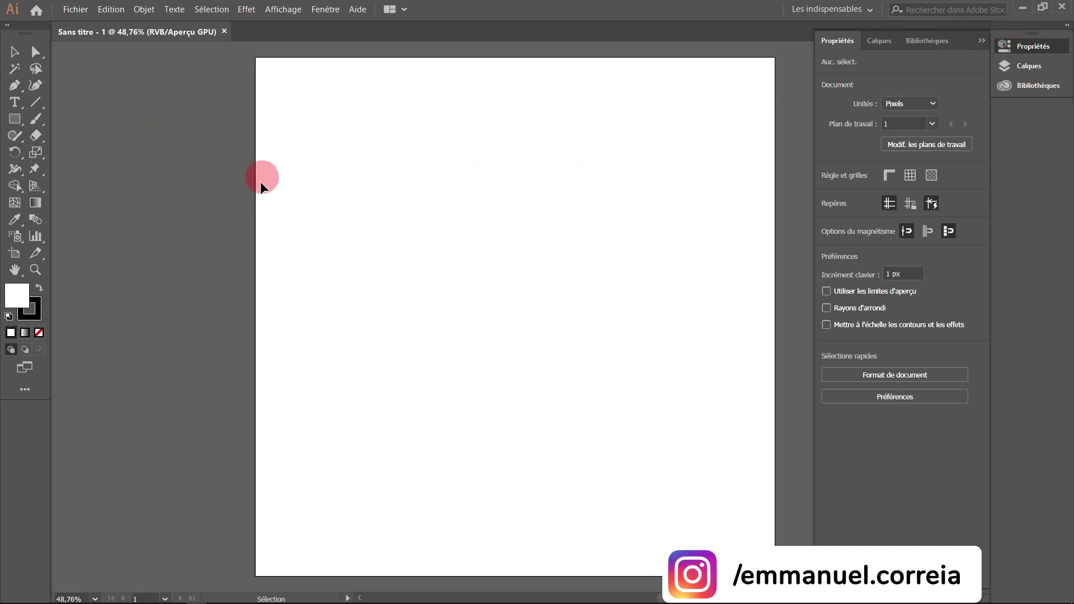
{"action": "left_click", "coordinate": [553, 182]}
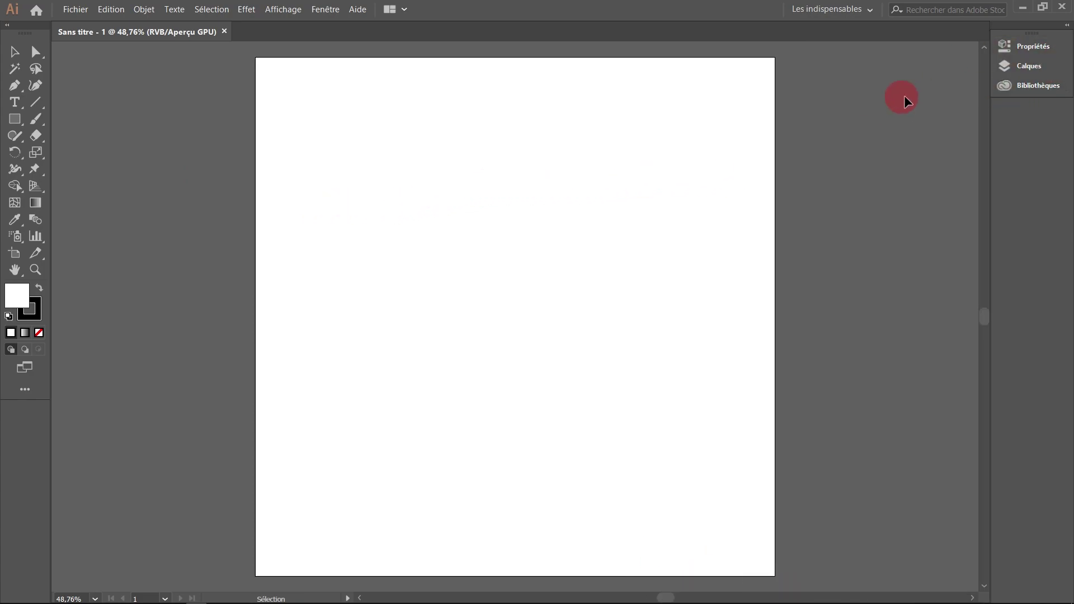
{"action": "key", "text": "ctrl+k"}
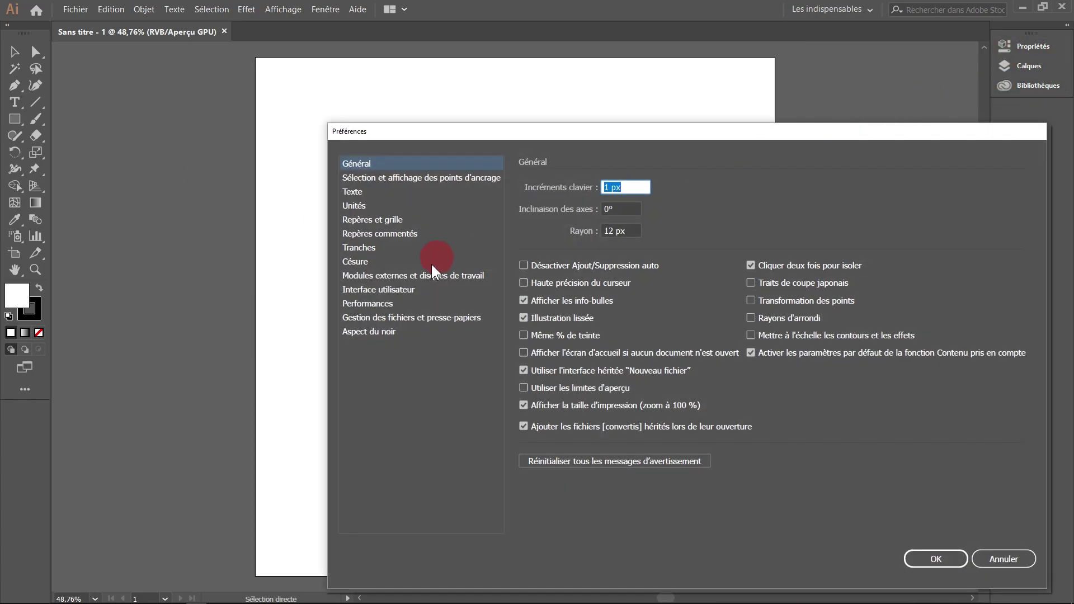
{"action": "left_click", "coordinate": [430, 289]}
{"action": "left_click", "coordinate": [564, 255]}
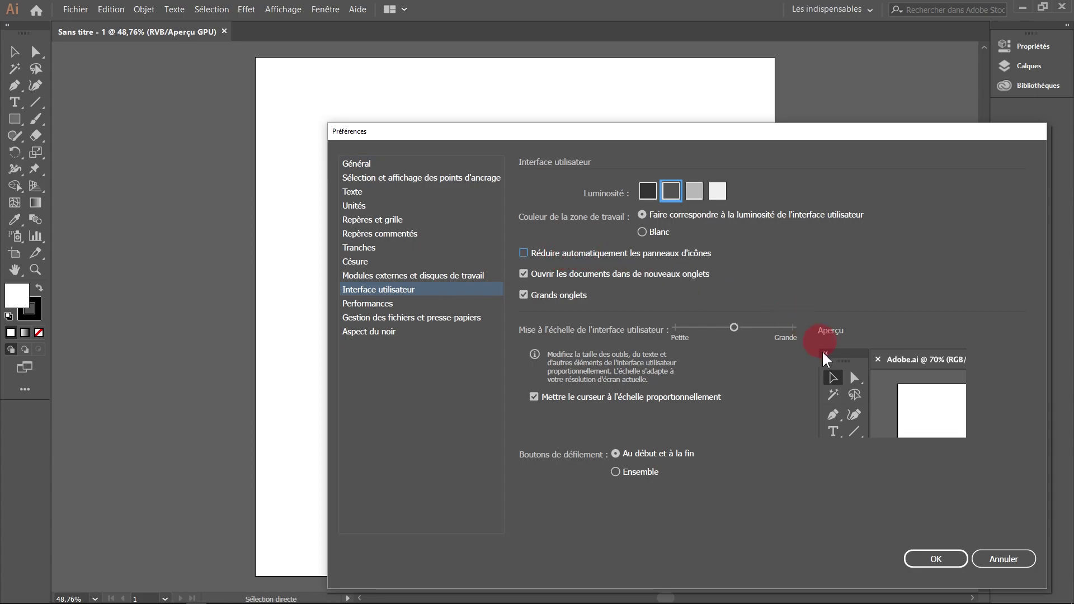
{"action": "left_click", "coordinate": [935, 558]}
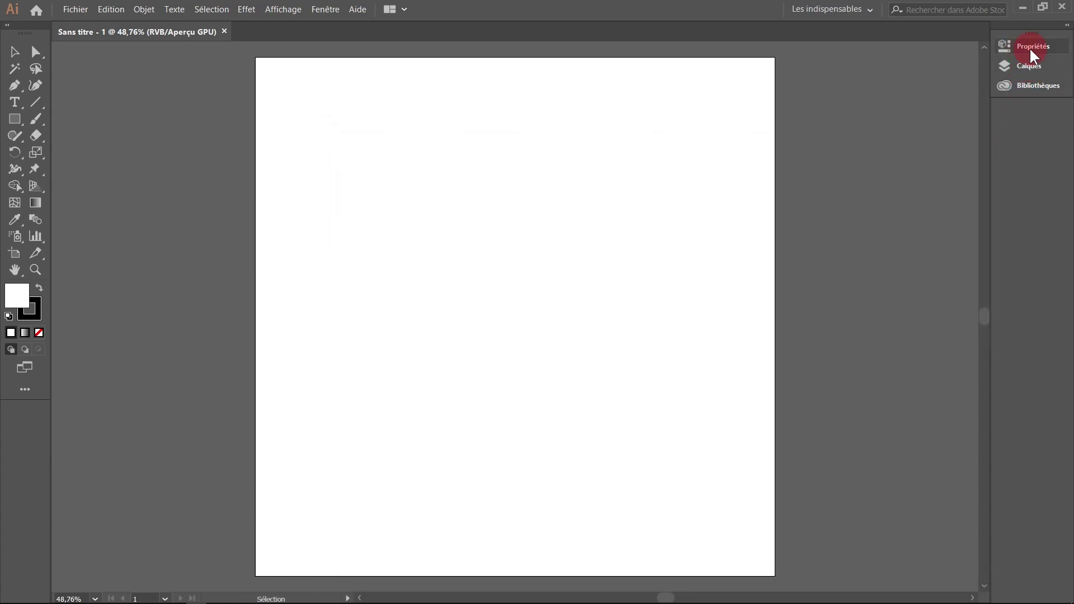
{"action": "left_click", "coordinate": [1030, 50]}
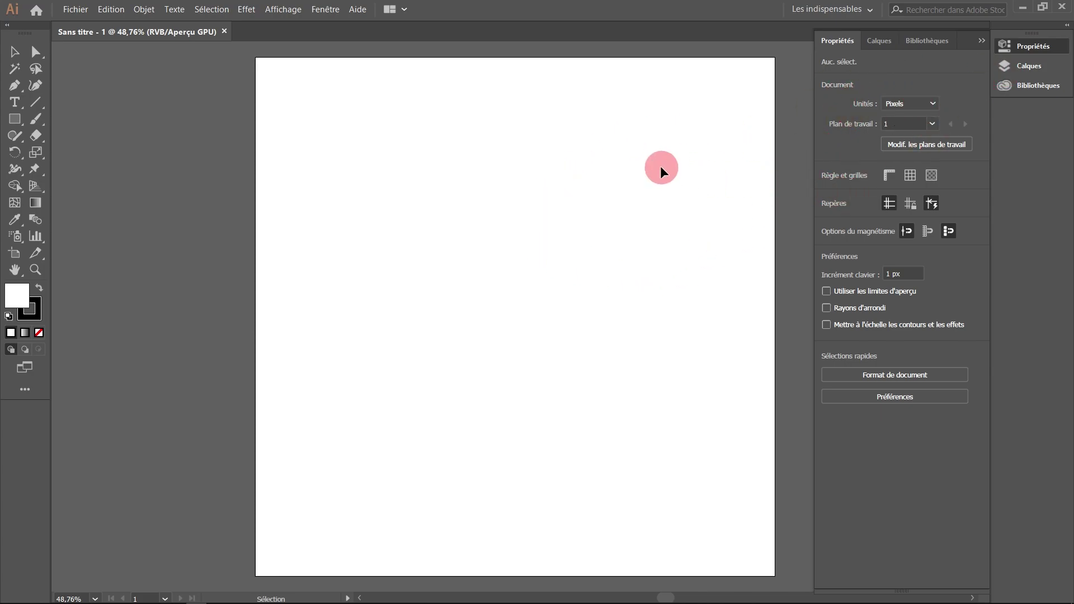
Turn 'Réduire automatiquement les panneaux d'icônes' back on and confirm the preferences
{"action": "key", "text": "ctrl+k"}
{"action": "left_click", "coordinate": [564, 254]}
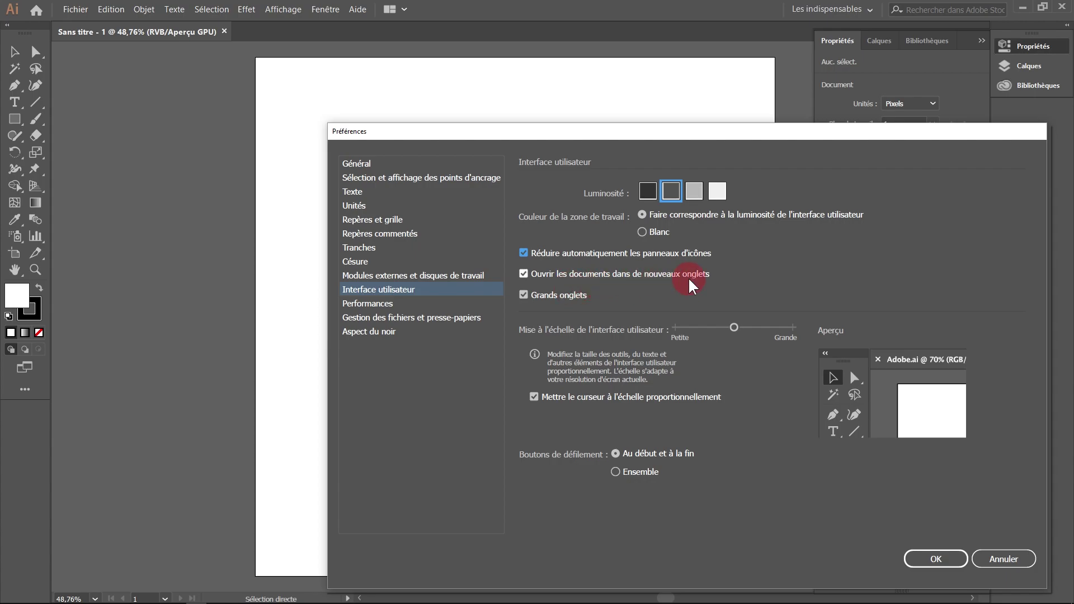
{"action": "left_click", "coordinate": [933, 558]}
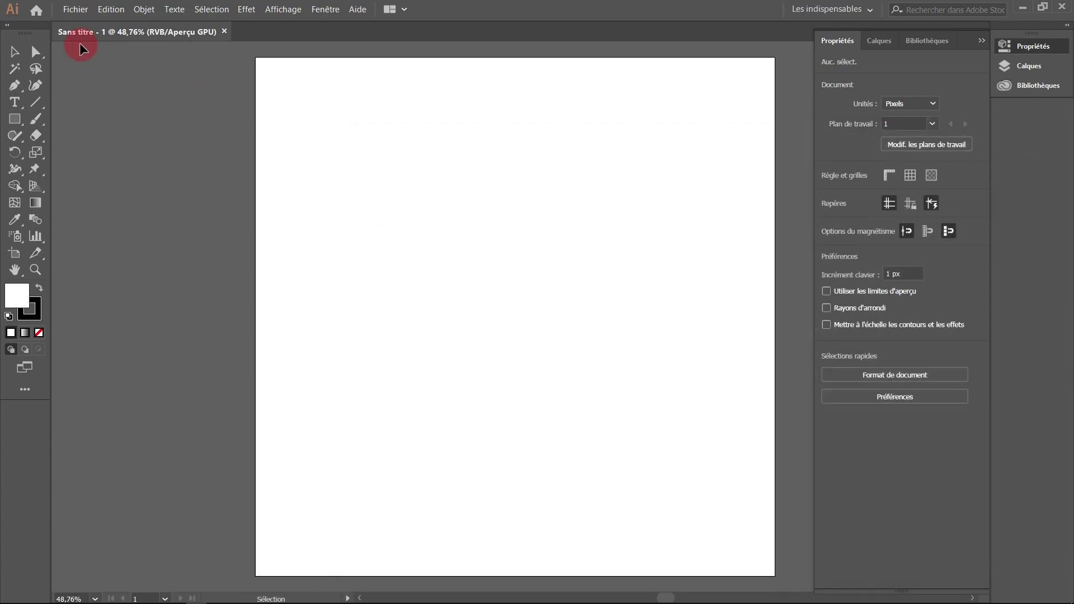
Create a second blank document in its own tab, nudge its tab, and reopen Preferences
{"action": "left_click", "coordinate": [84, 12]}
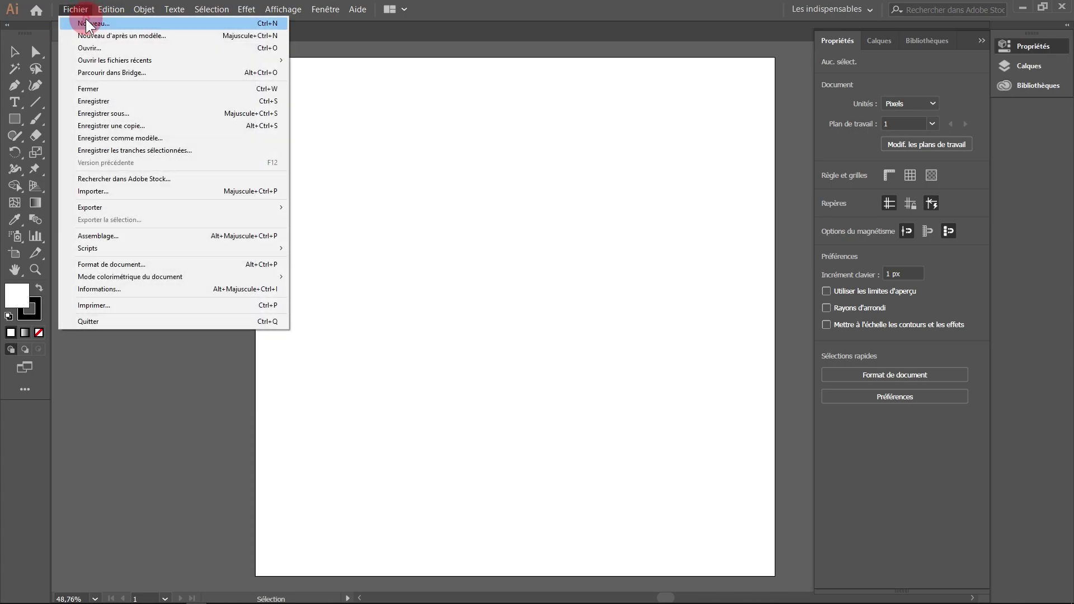
{"action": "left_click", "coordinate": [99, 26]}
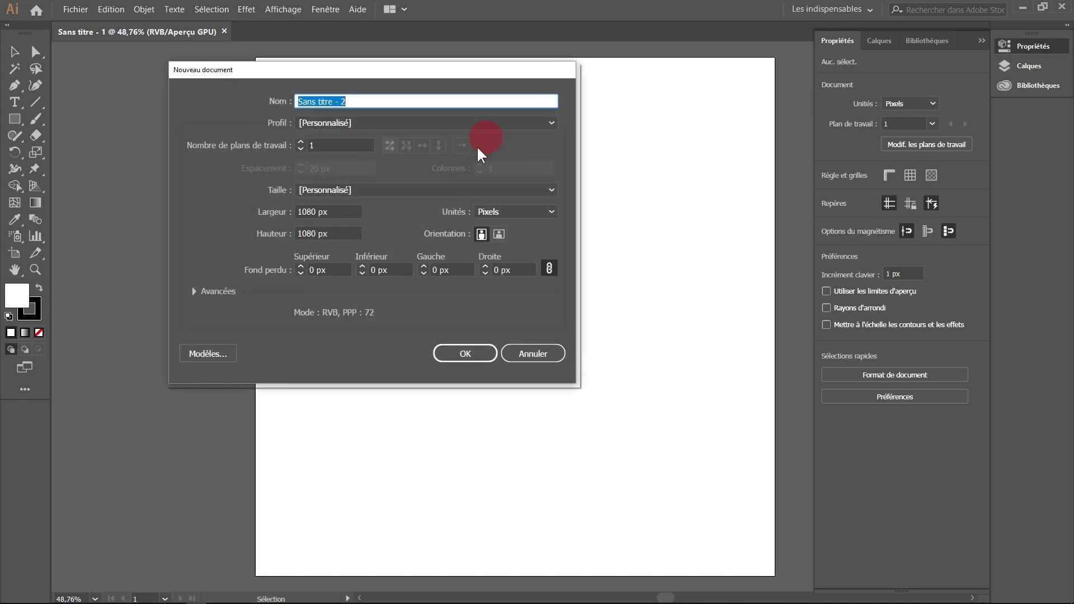
{"action": "left_click", "coordinate": [475, 351]}
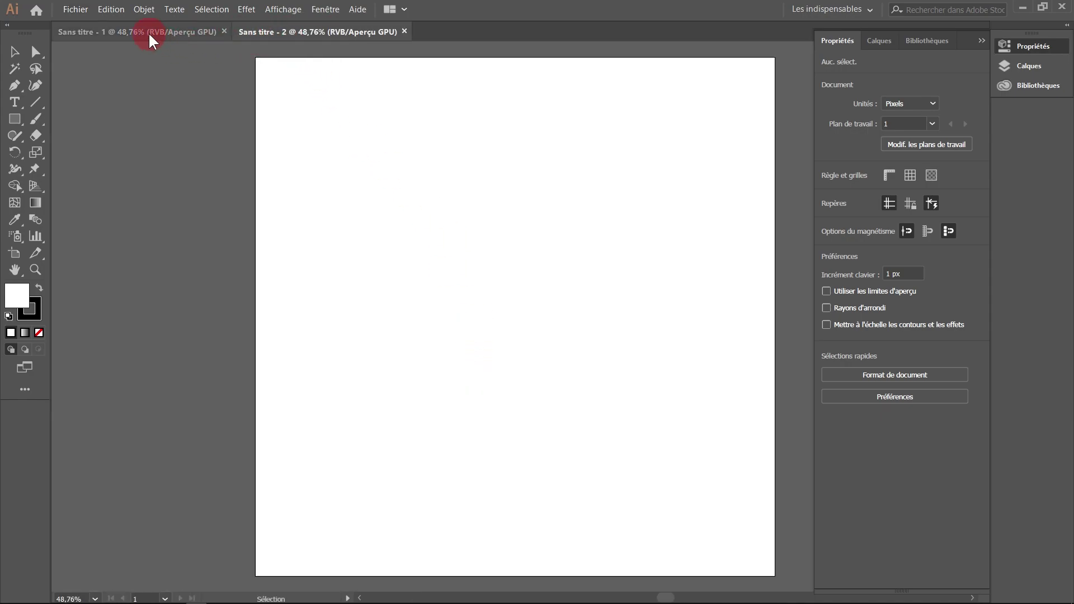
{"action": "mouse_move", "coordinate": [286, 40]}
{"action": "left_mouse_down"}
{"action": "mouse_move", "coordinate": [280, 31]}
{"action": "mouse_move", "coordinate": [311, 33]}
{"action": "left_mouse_up"}
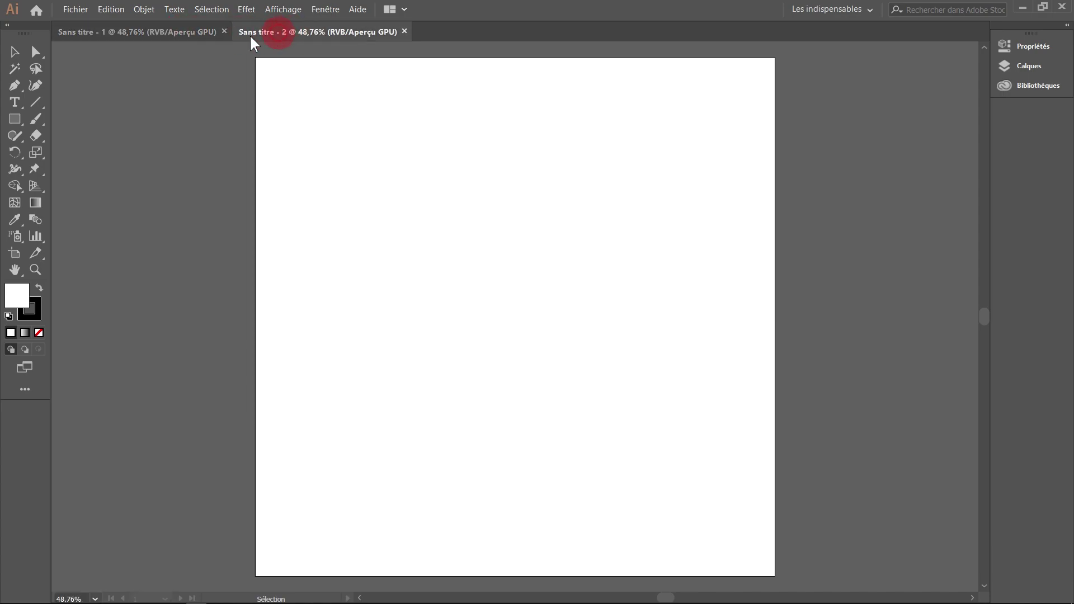
{"action": "key", "text": "ctrl+k"}
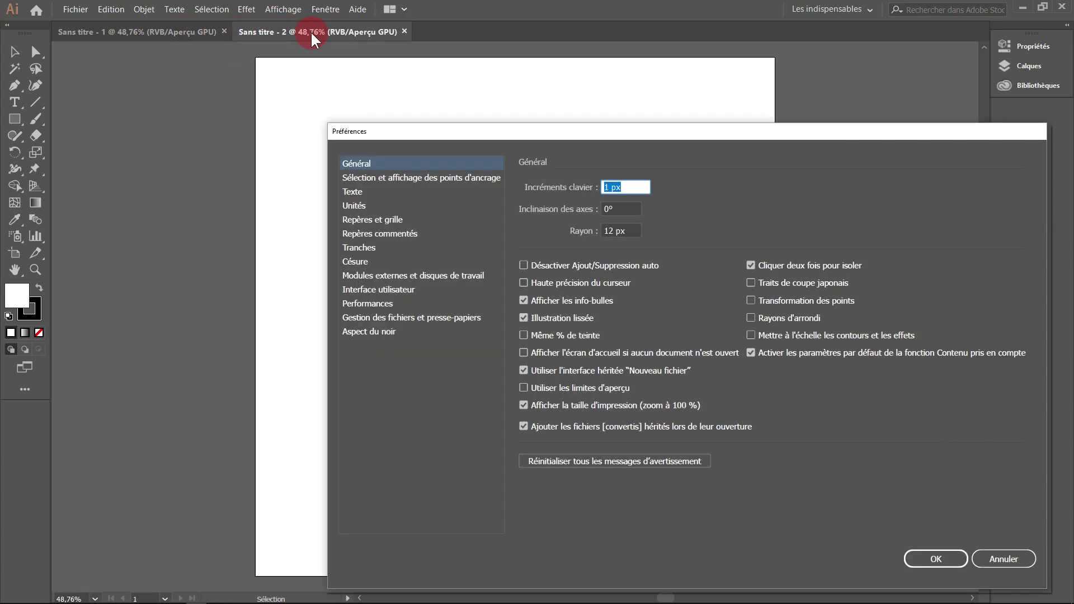
Turn off 'Ouvrir les documents dans de nouveaux onglets', then start a third new document
{"action": "left_click", "coordinate": [396, 295]}
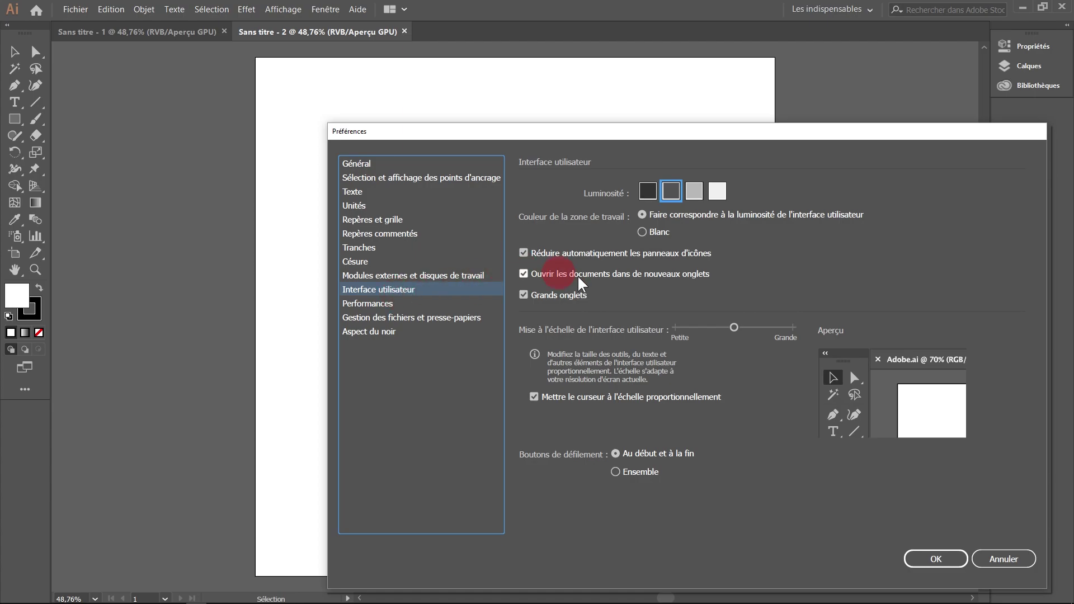
{"action": "left_click", "coordinate": [551, 277]}
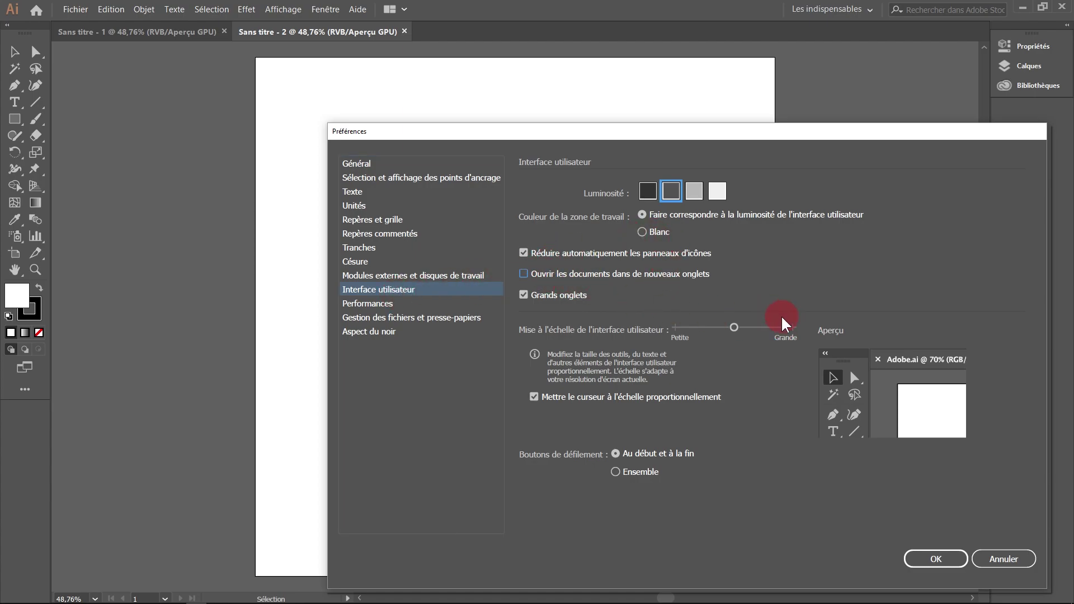
{"action": "left_click", "coordinate": [936, 558]}
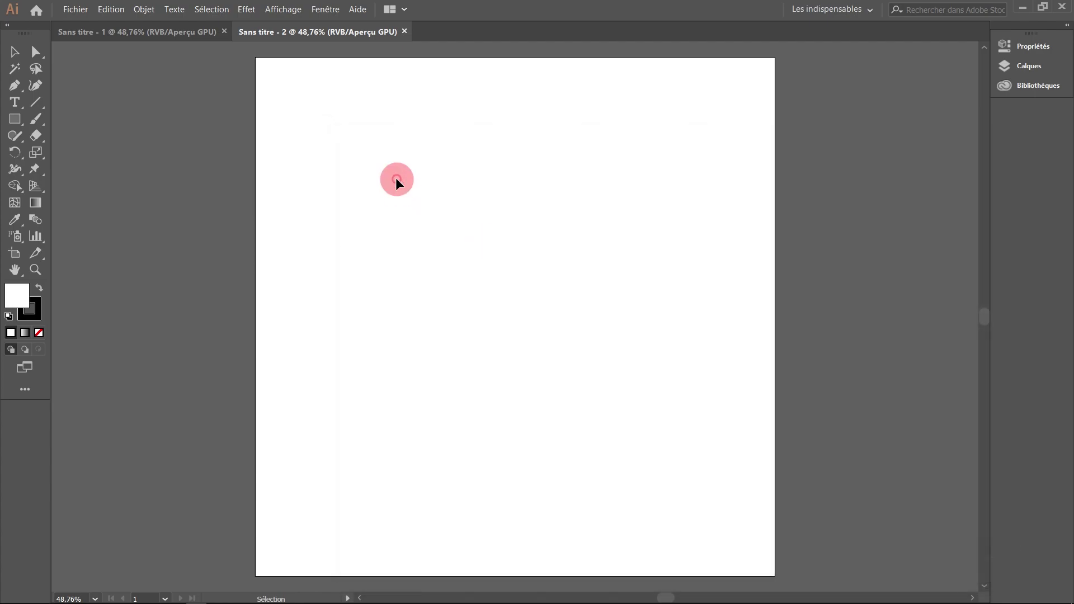
{"action": "left_click", "coordinate": [76, 9]}
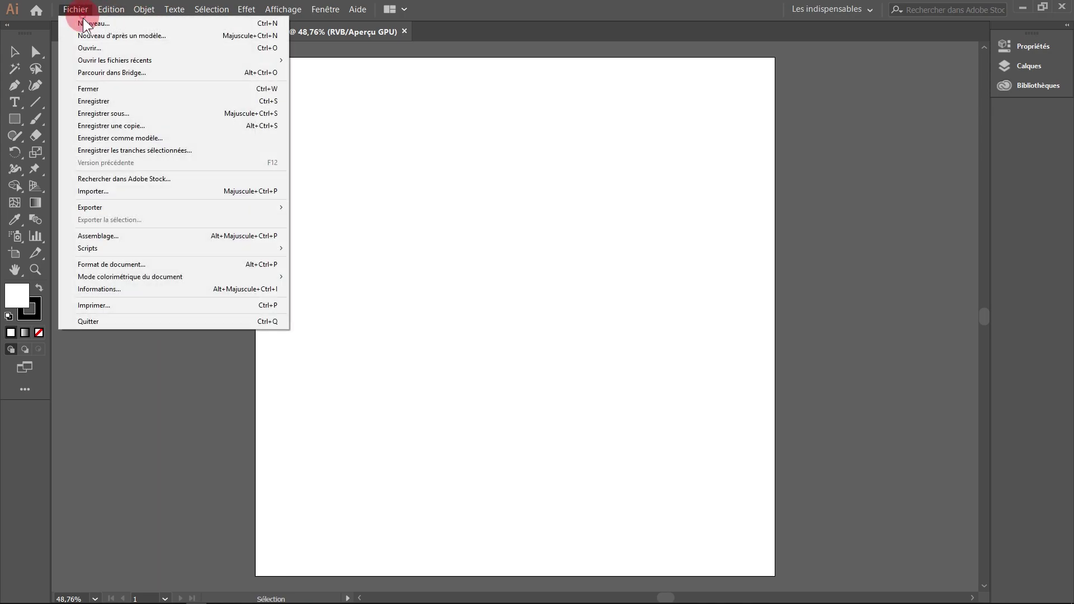
{"action": "left_click", "coordinate": [98, 22]}
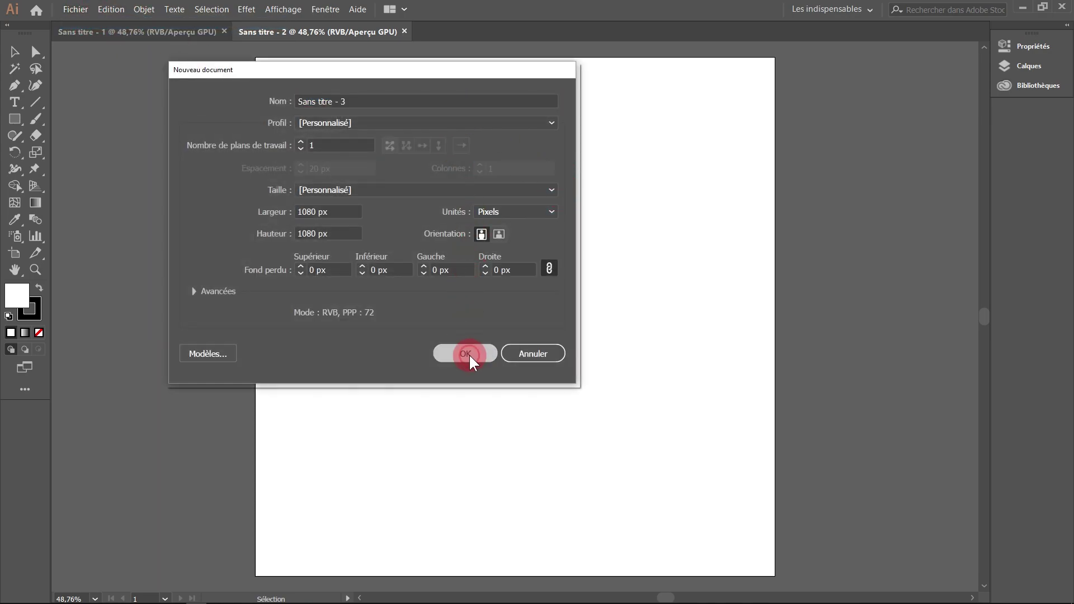
Create the third document, float and resize its window, then dock it back as a tab
{"action": "left_click", "coordinate": [465, 353]}
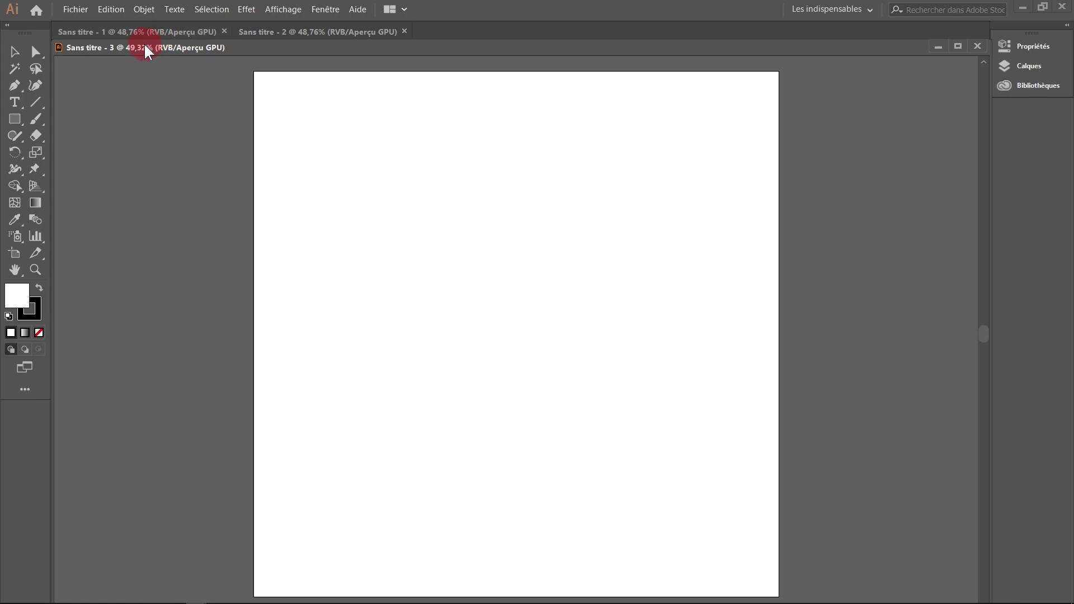
{"action": "left_click_drag", "start_coordinate": [144, 48], "coordinate": [266, 106]}
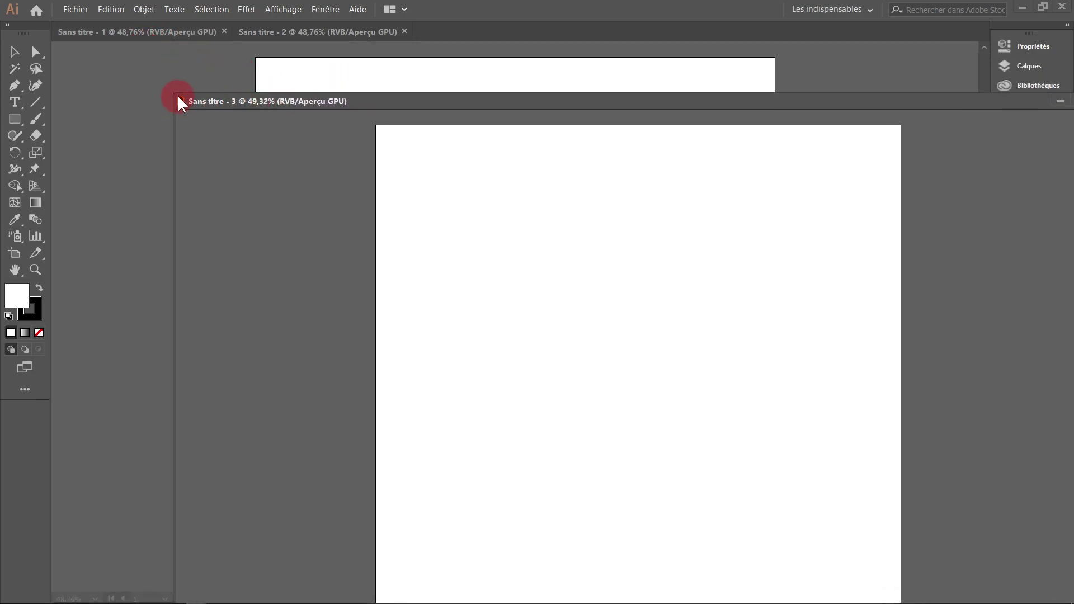
{"action": "mouse_move", "coordinate": [175, 91]}
{"action": "left_mouse_down"}
{"action": "mouse_move", "coordinate": [400, 180]}
{"action": "mouse_move", "coordinate": [578, 169]}
{"action": "mouse_move", "coordinate": [185, 77]}
{"action": "mouse_move", "coordinate": [440, 129]}
{"action": "left_mouse_up"}
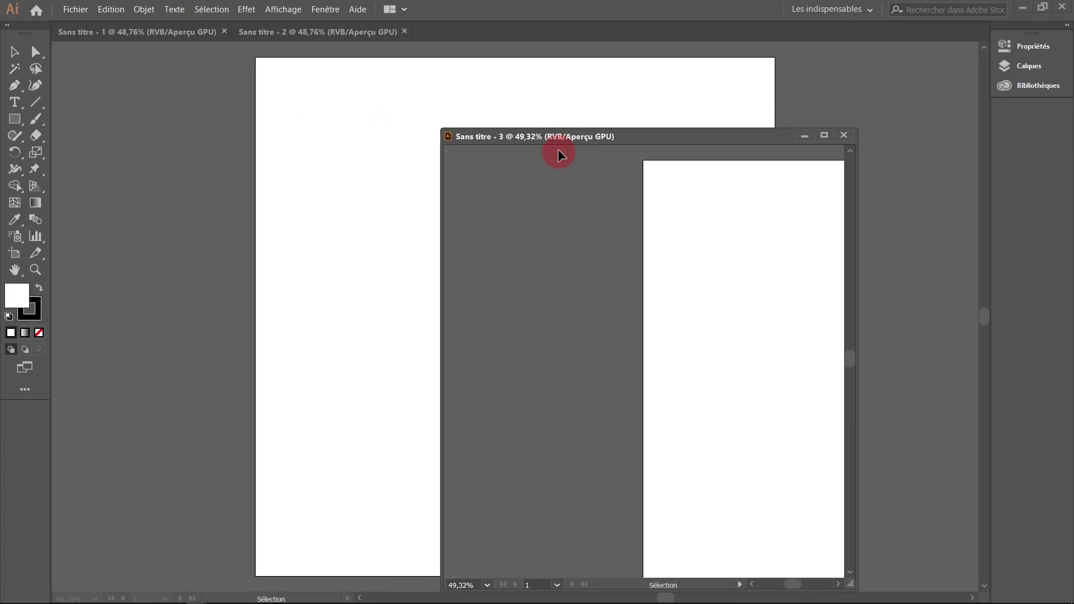
{"action": "left_click_drag", "start_coordinate": [558, 149], "coordinate": [388, 53]}
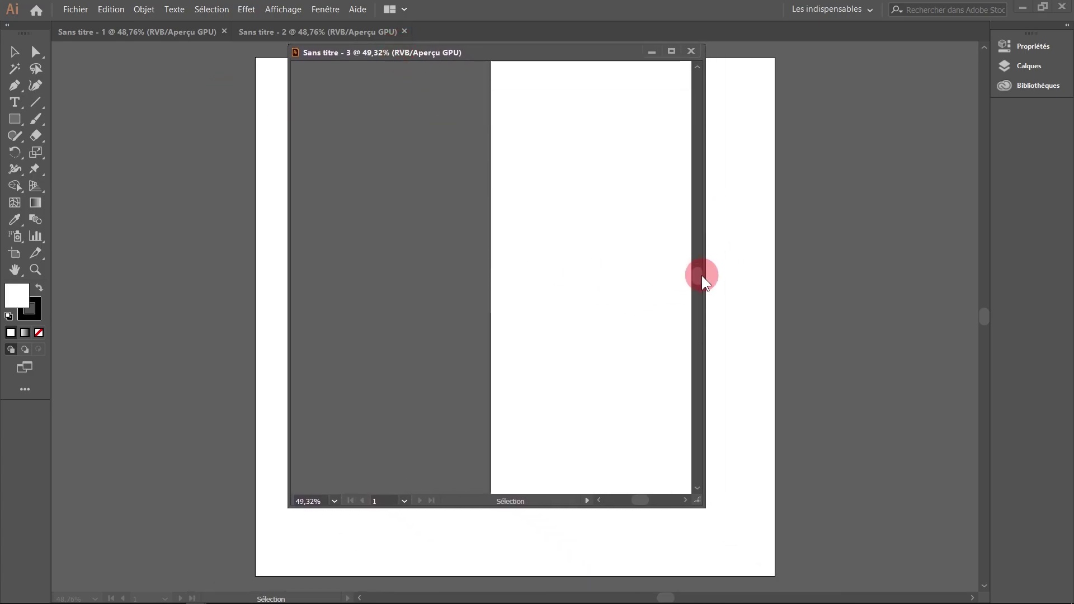
{"action": "left_click_drag", "start_coordinate": [705, 283], "coordinate": [788, 288]}
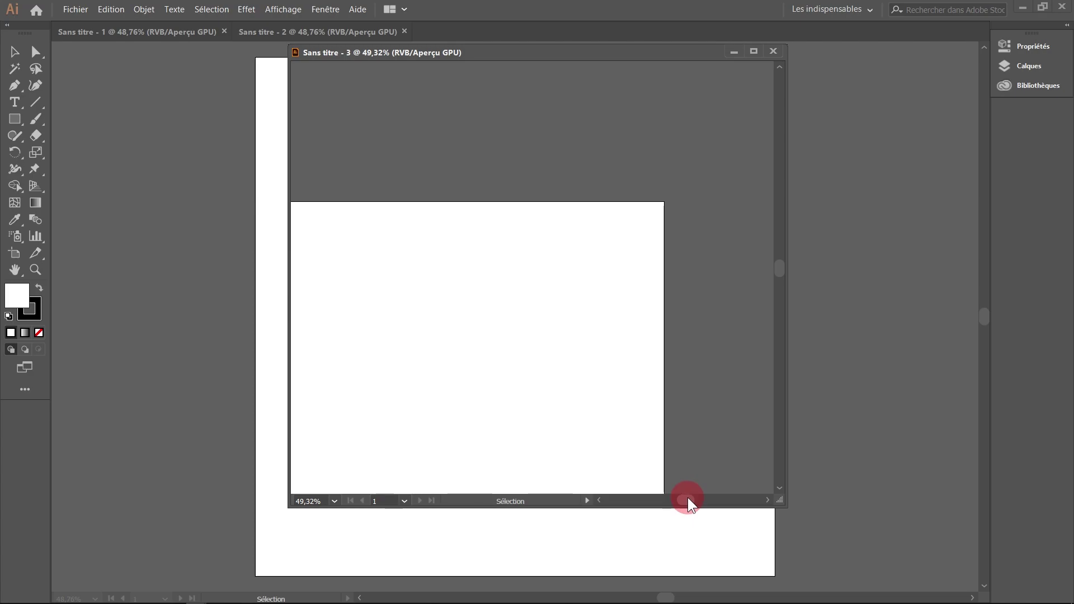
{"action": "left_click_drag", "start_coordinate": [780, 268], "coordinate": [783, 283]}
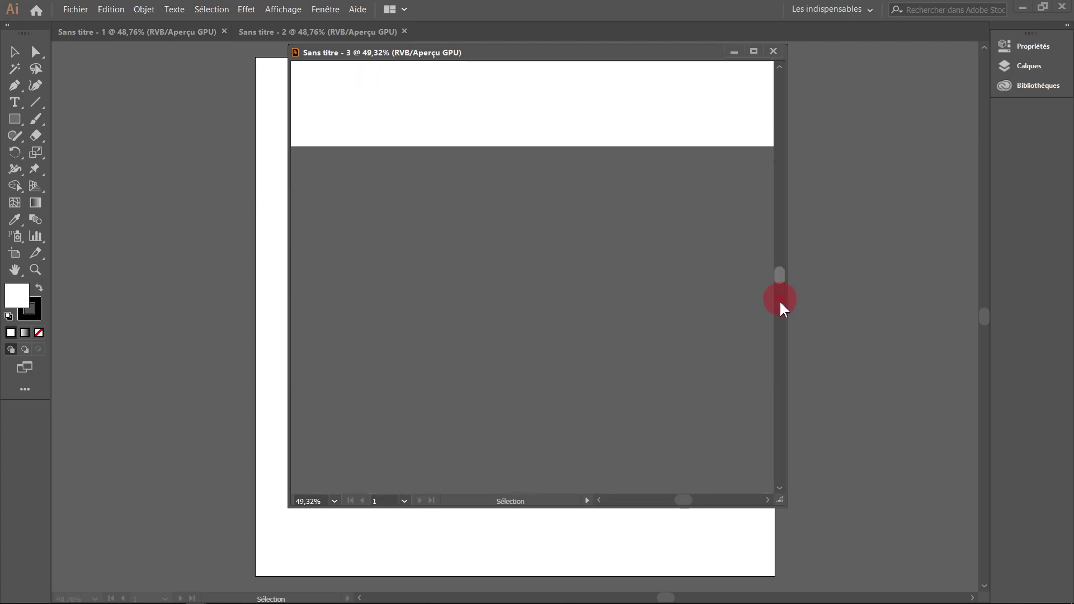
{"action": "left_click_drag", "start_coordinate": [562, 47], "coordinate": [584, 115]}
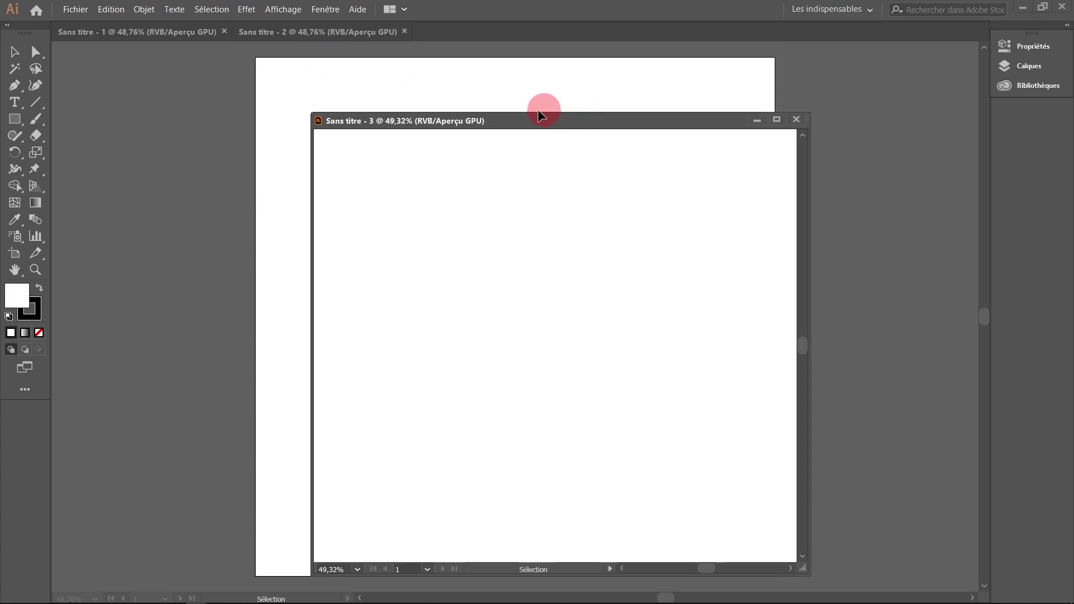
{"action": "left_click_drag", "start_coordinate": [424, 121], "coordinate": [495, 145]}
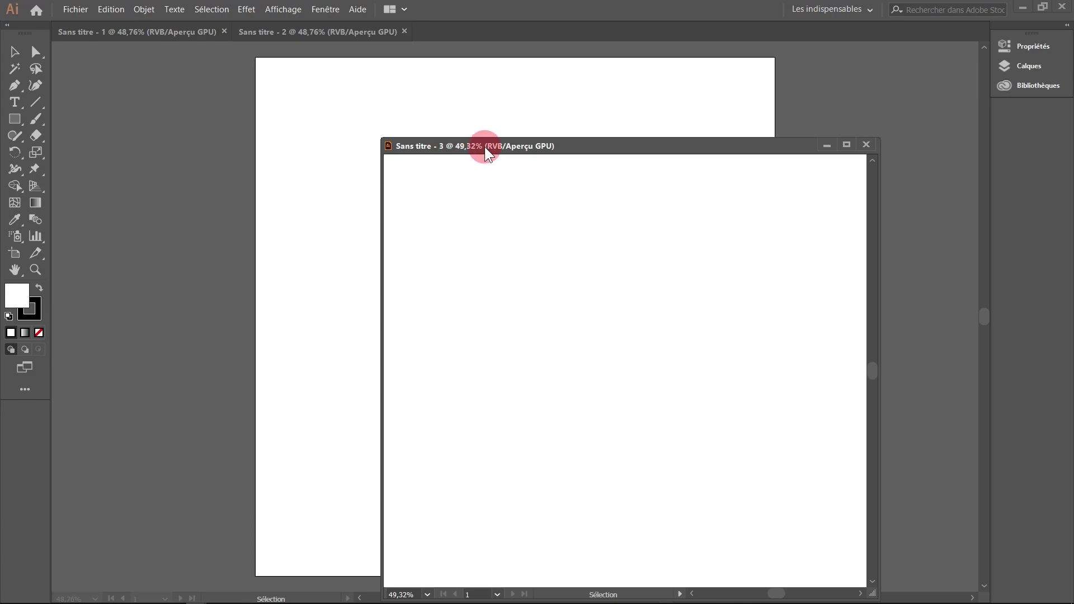
{"action": "left_click_drag", "start_coordinate": [484, 149], "coordinate": [491, 36]}
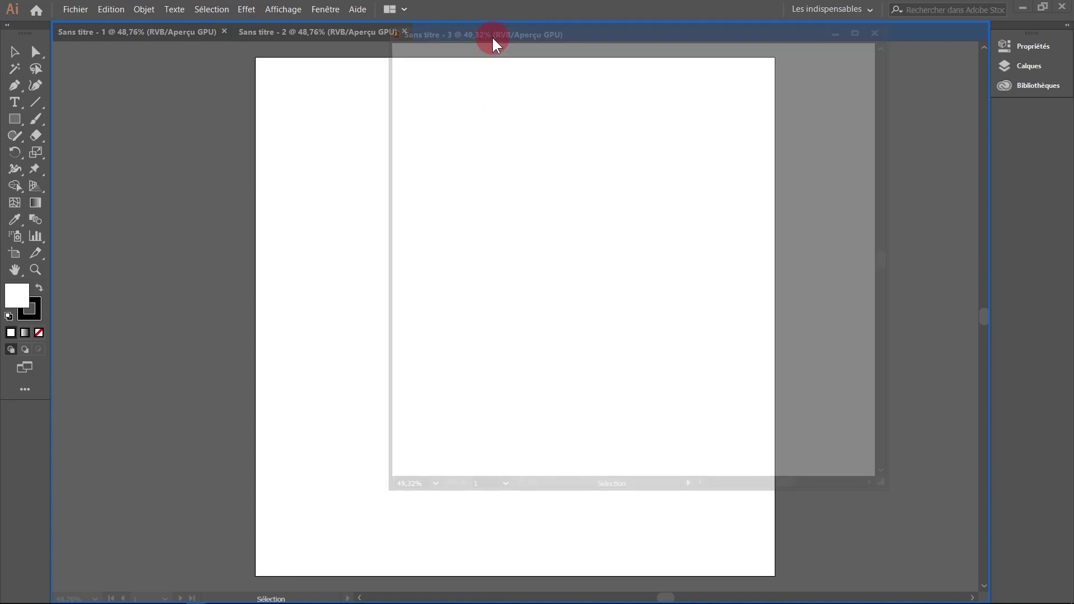
{"action": "left_click_drag", "start_coordinate": [493, 45], "coordinate": [494, 40]}
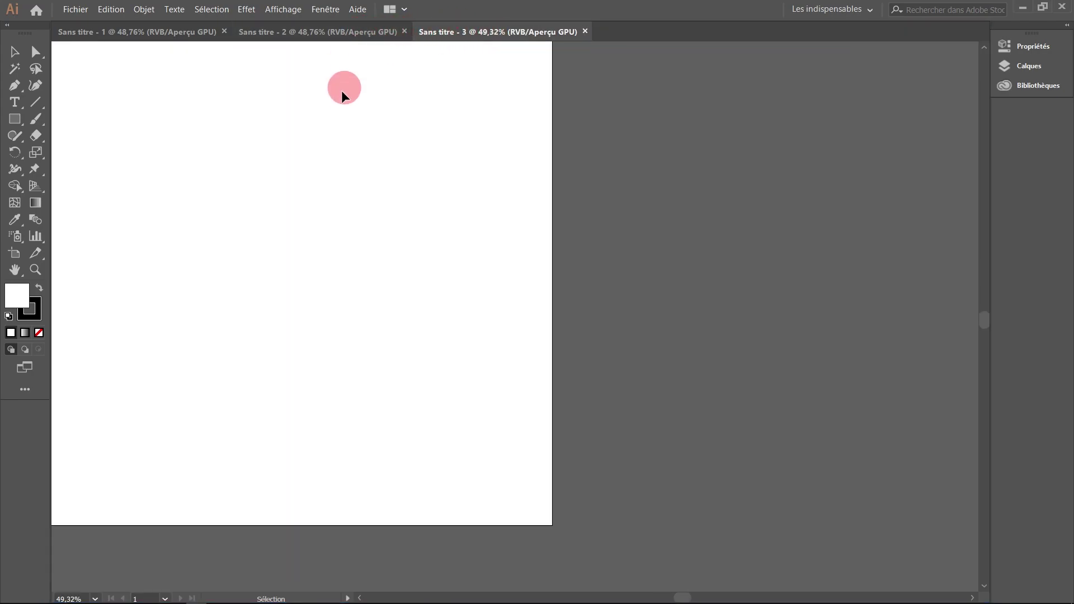
Cycle through the document tabs and drag Sans titre - 3 into second position
{"action": "left_click", "coordinate": [360, 38]}
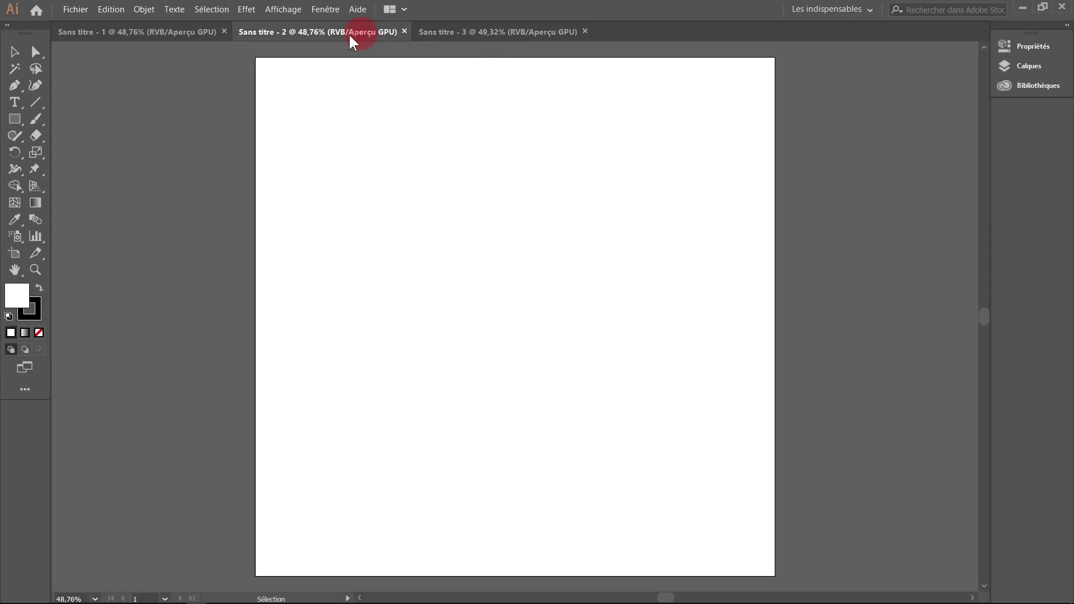
{"action": "left_click", "coordinate": [199, 37]}
{"action": "left_click", "coordinate": [297, 35]}
{"action": "left_click", "coordinate": [445, 38]}
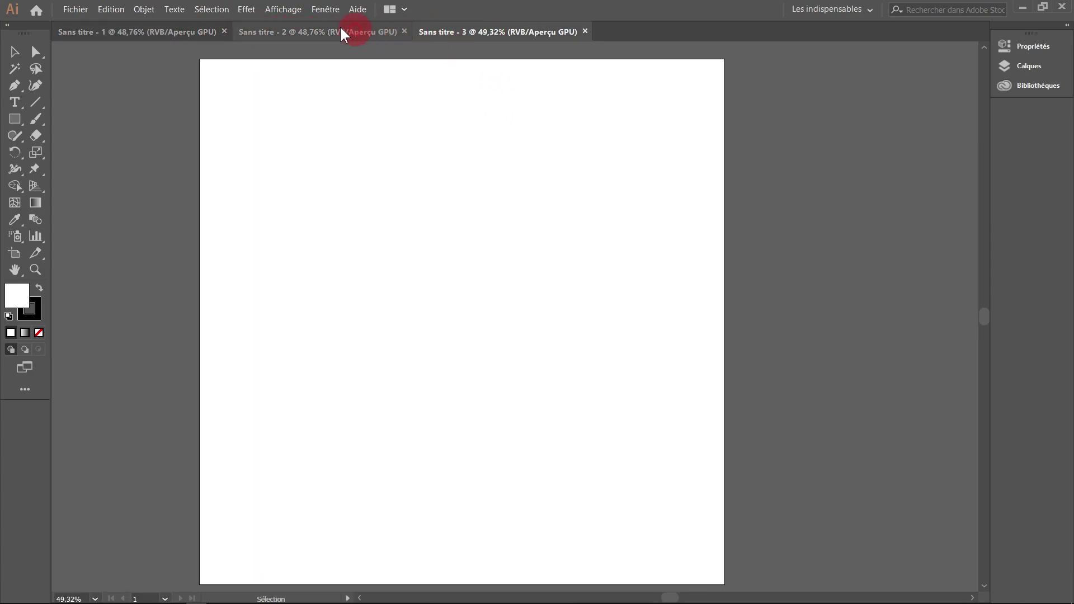
{"action": "left_click", "coordinate": [251, 32]}
{"action": "left_click", "coordinate": [215, 33]}
{"action": "left_click", "coordinate": [440, 38]}
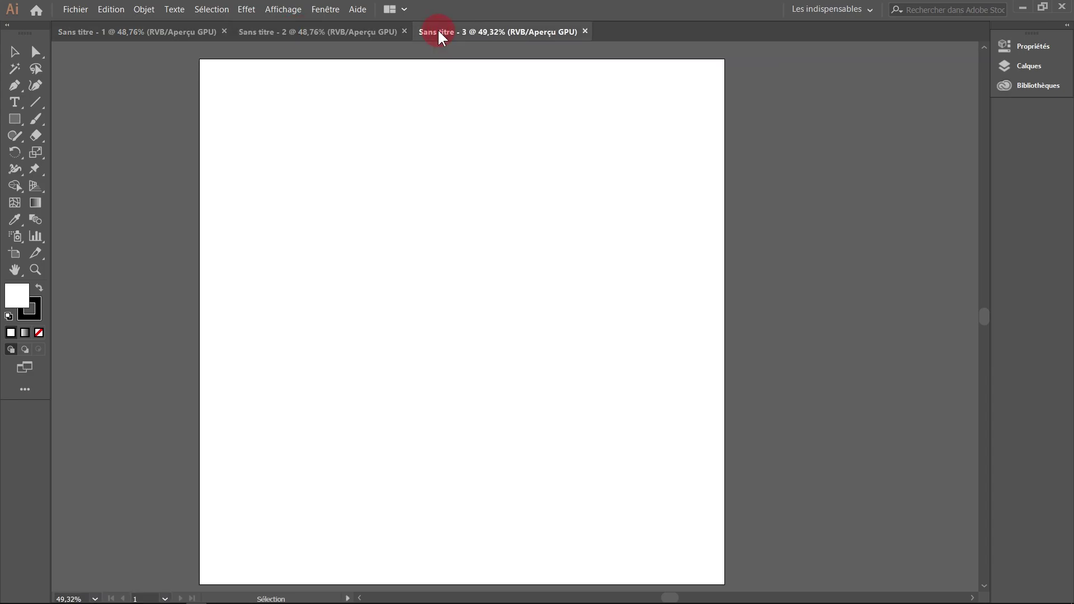
{"action": "mouse_move", "coordinate": [440, 38]}
{"action": "left_mouse_down"}
{"action": "mouse_move", "coordinate": [319, 255]}
{"action": "mouse_move", "coordinate": [144, 93]}
{"action": "mouse_move", "coordinate": [146, 40]}
{"action": "left_mouse_up"}
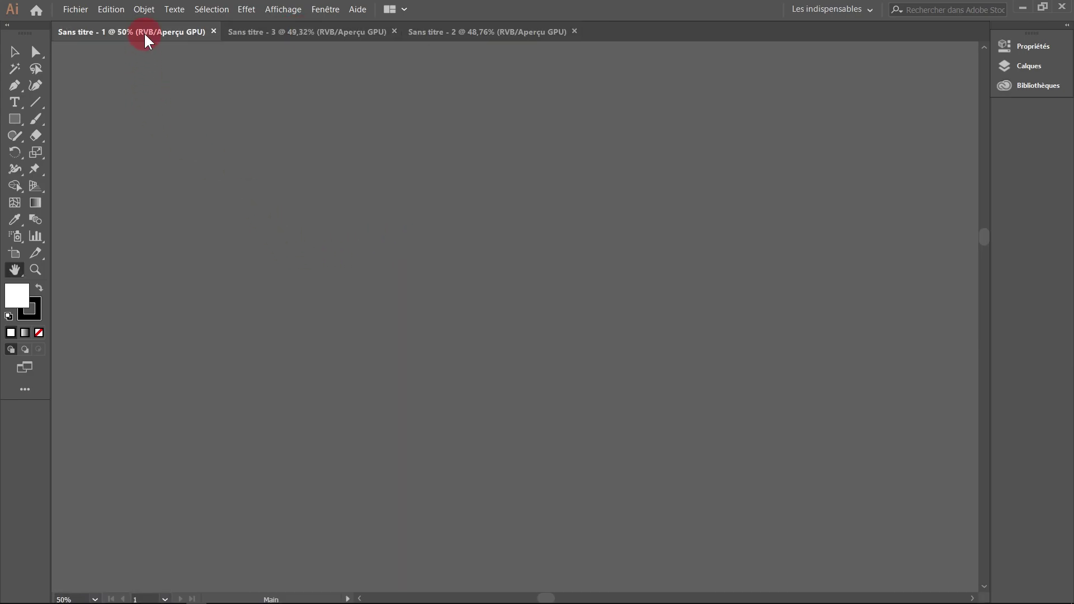
In User Interface preferences, turn on 'Ouvrir les documents dans de nouveaux onglets'
{"action": "key", "text": "ctrl+k"}
{"action": "left_click_drag", "start_coordinate": [361, 132], "coordinate": [163, 54]}
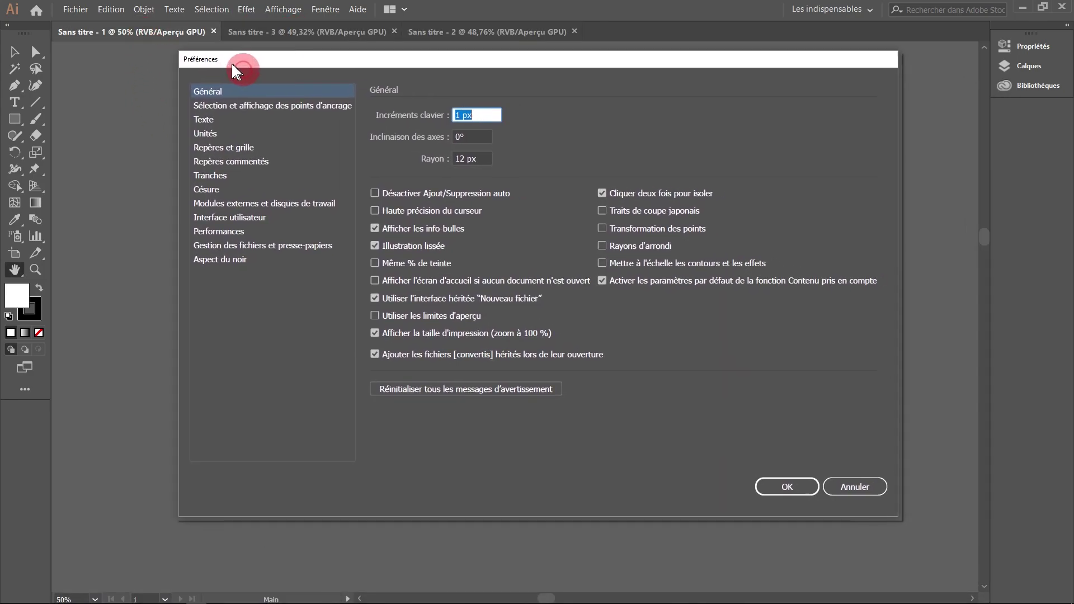
{"action": "left_click", "coordinate": [196, 212]}
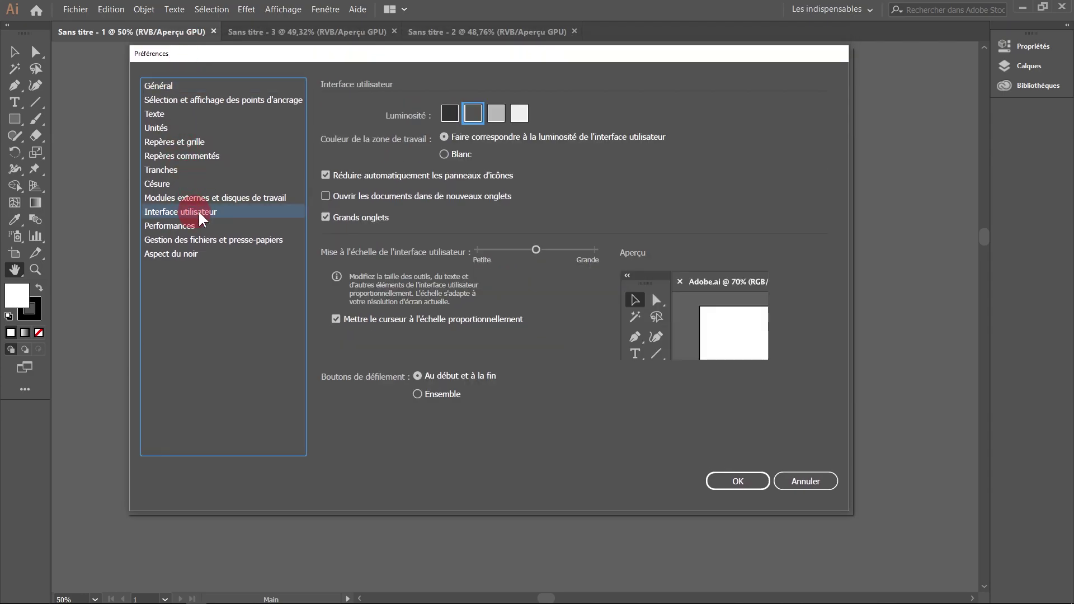
{"action": "left_click", "coordinate": [358, 196]}
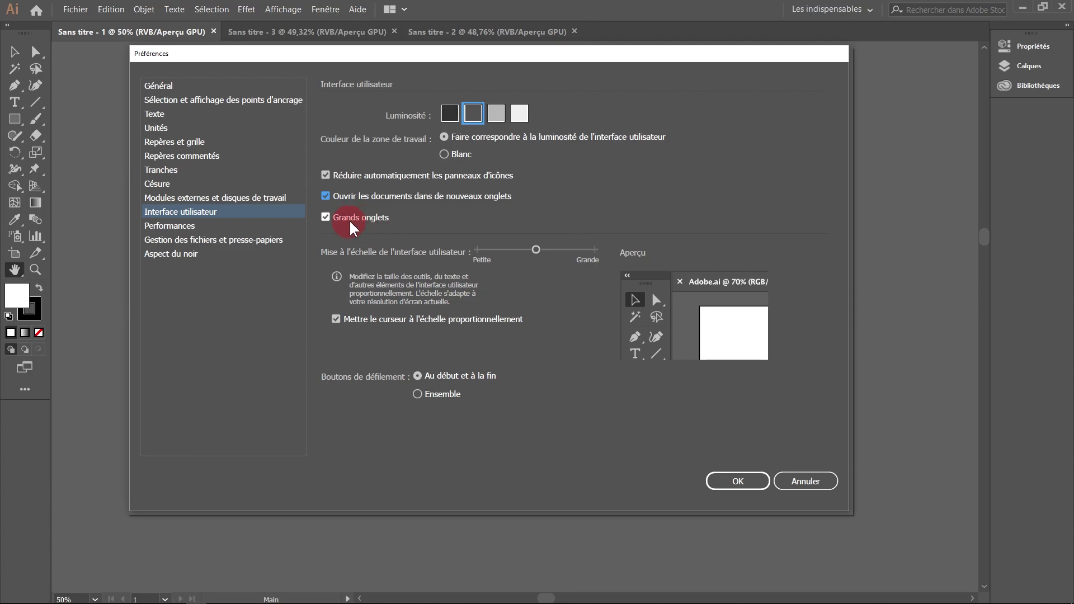
{"action": "left_click_drag", "start_coordinate": [349, 53], "coordinate": [420, 119]}
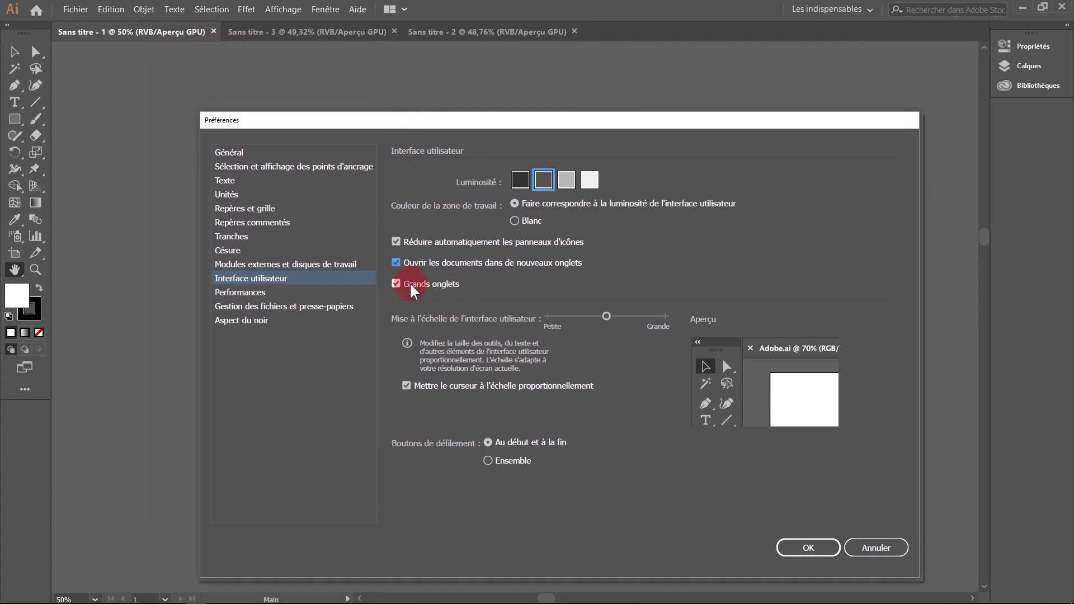
{"action": "left_click_drag", "start_coordinate": [189, 30], "coordinate": [290, 165]}
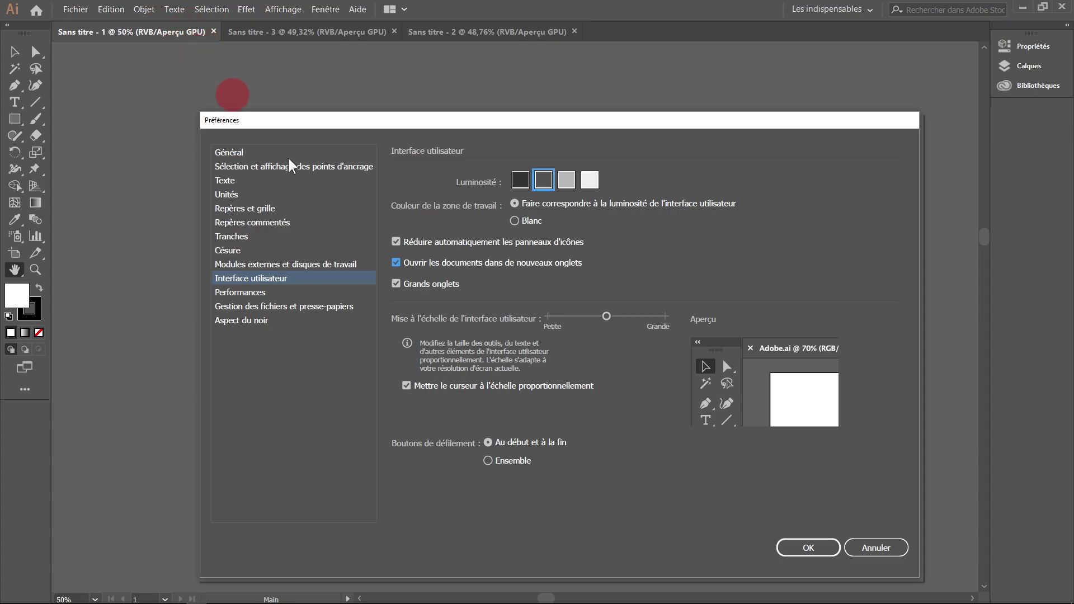
Keep Grands onglets on after comparing, set interface scaling to smallest, and apply
{"action": "left_click", "coordinate": [414, 275]}
{"action": "left_click", "coordinate": [412, 288]}
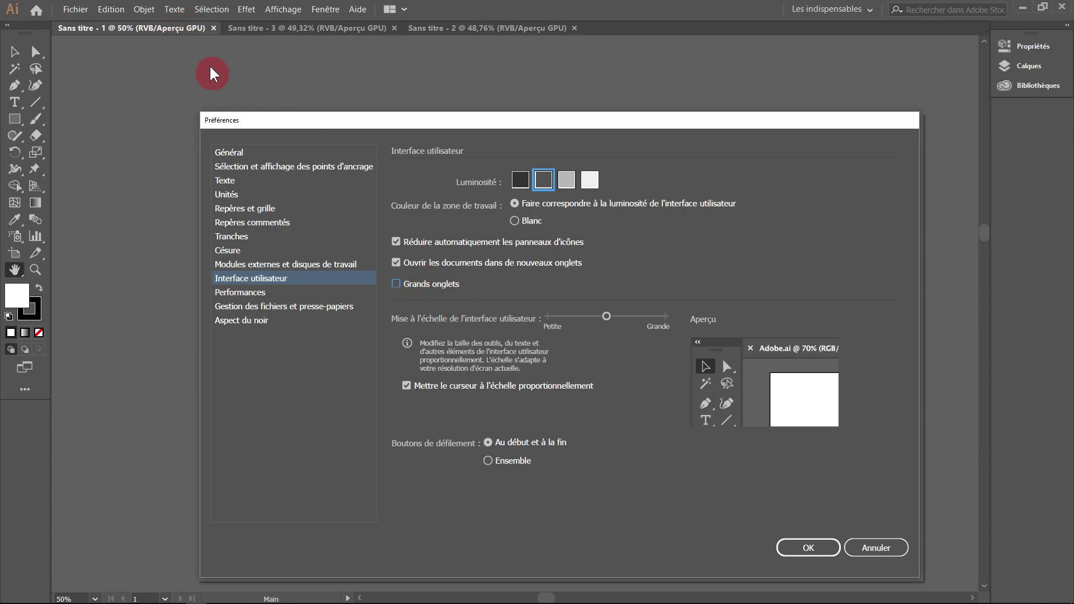
{"action": "key", "text": "space"}
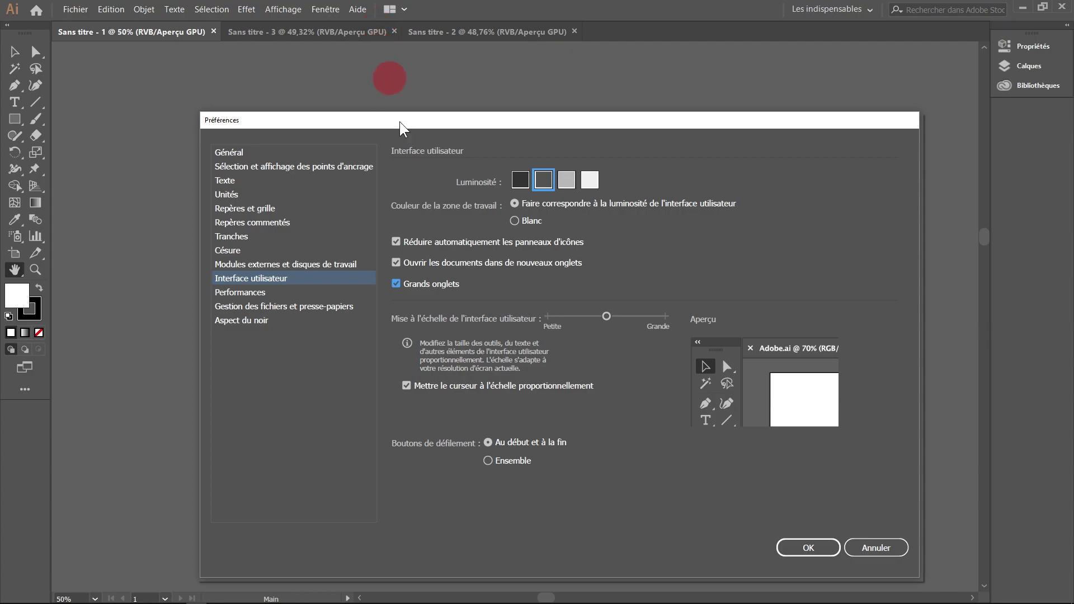
{"action": "left_click", "coordinate": [418, 285]}
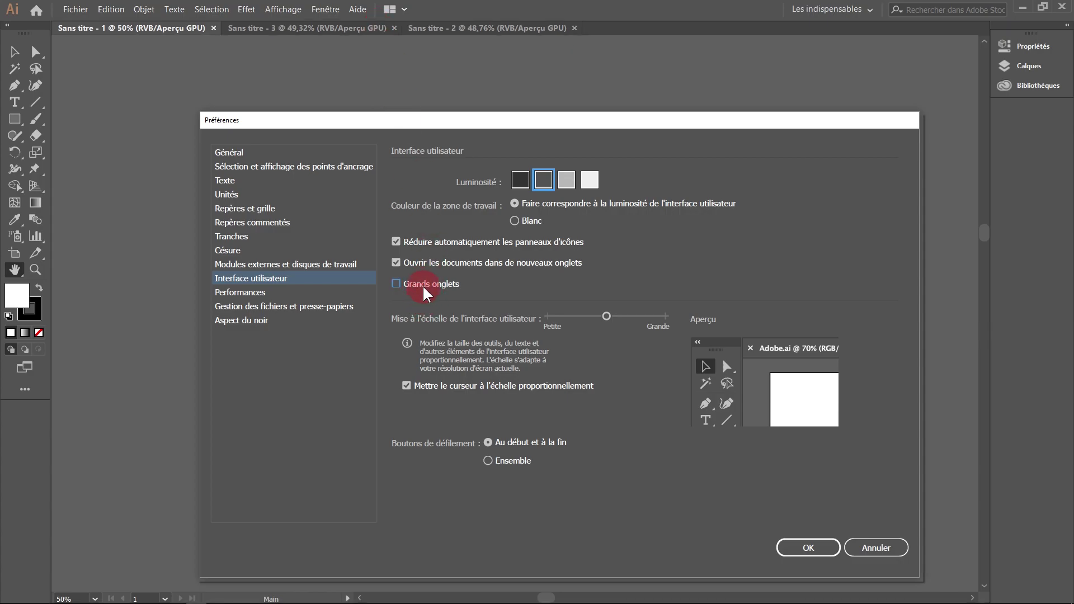
{"action": "left_click", "coordinate": [421, 286]}
{"action": "left_click", "coordinate": [423, 288]}
{"action": "left_click", "coordinate": [442, 287]}
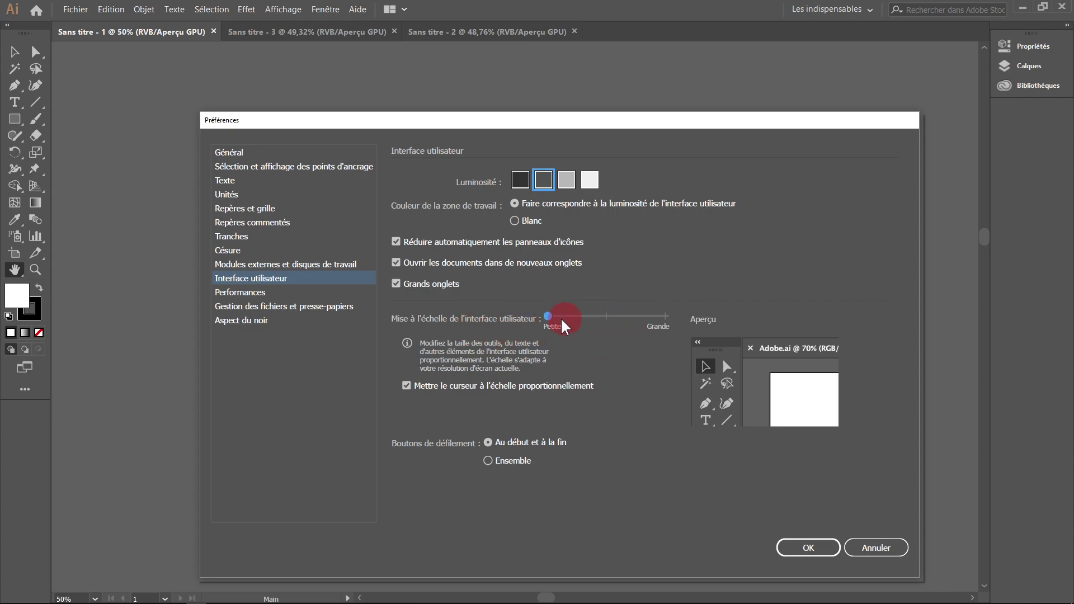
{"action": "left_click_drag", "start_coordinate": [608, 320], "coordinate": [548, 317]}
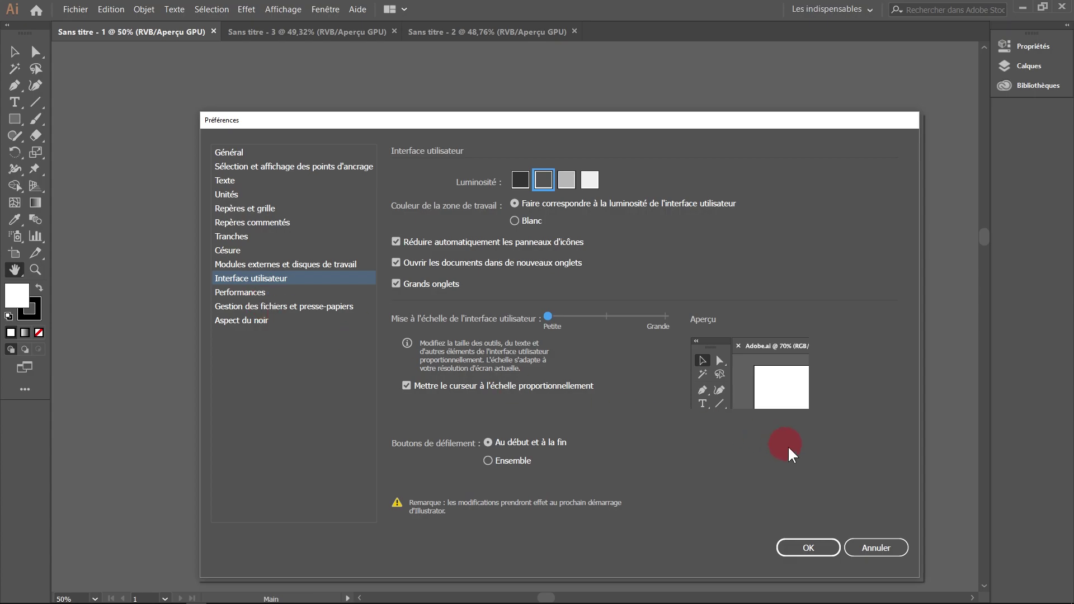
{"action": "left_click", "coordinate": [804, 547]}
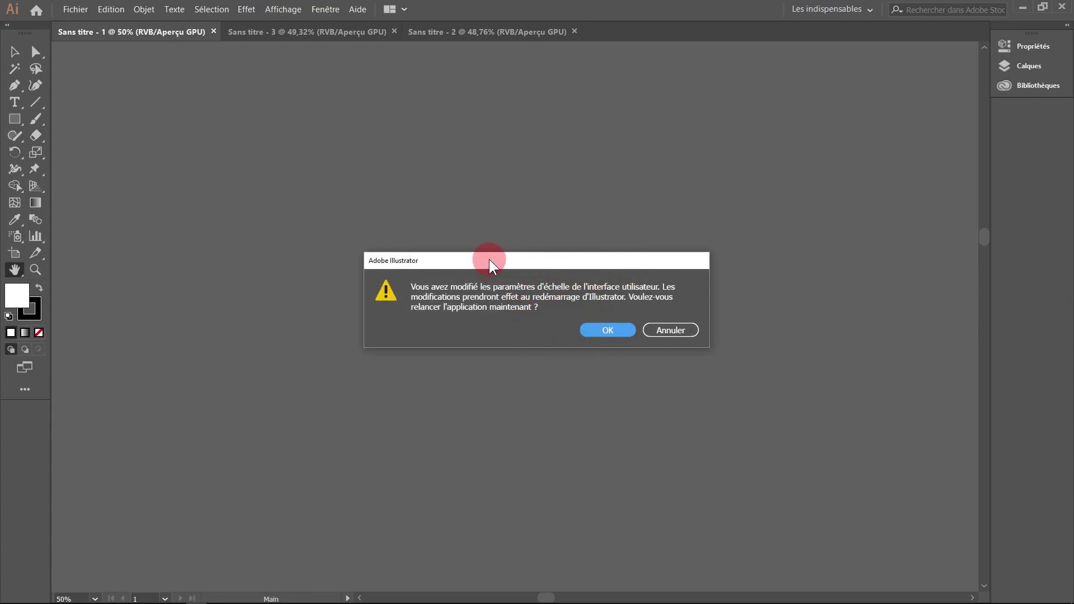
Move the restart prompt aside and relaunch Illustrator to apply the smaller interface scaling
{"action": "left_click_drag", "start_coordinate": [490, 266], "coordinate": [455, 226]}
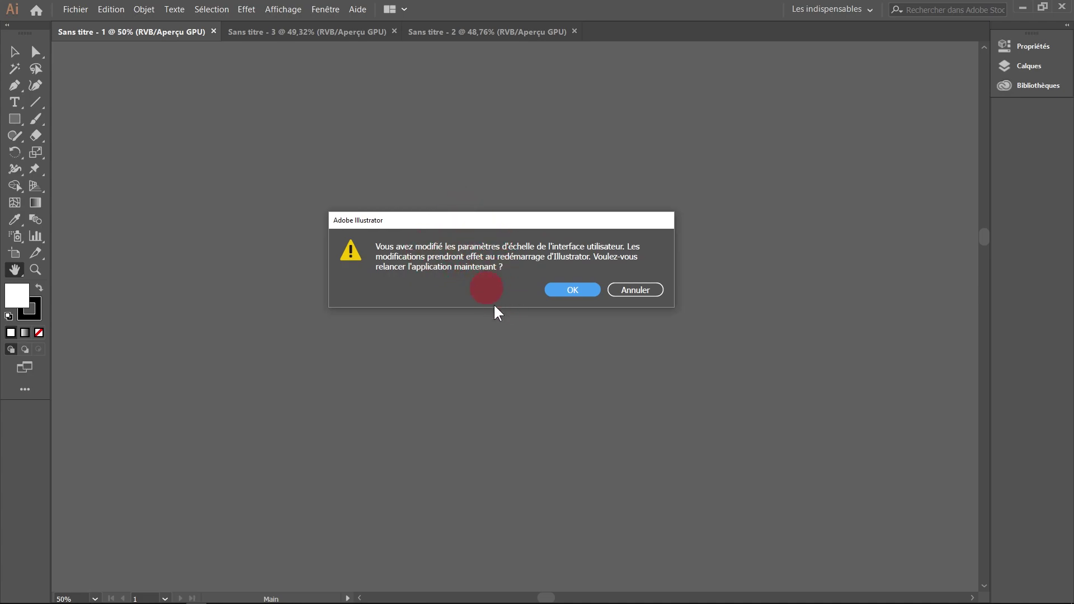
{"action": "left_click", "coordinate": [572, 290]}
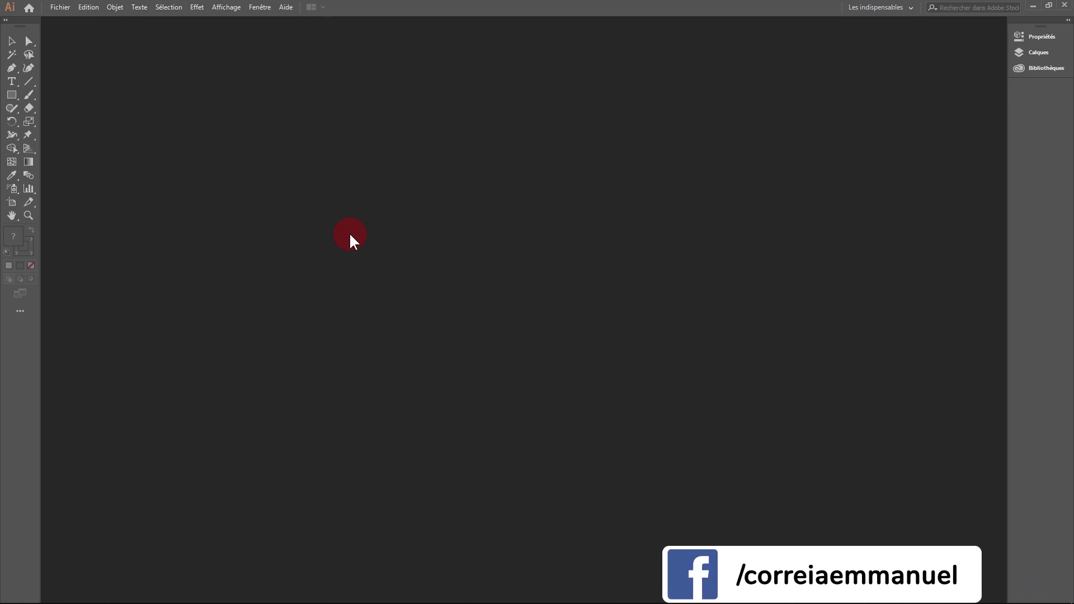
Preview medium and largest interface scaling, keep it at Petite, then begin a new document
{"action": "key", "text": "ctrl+k"}
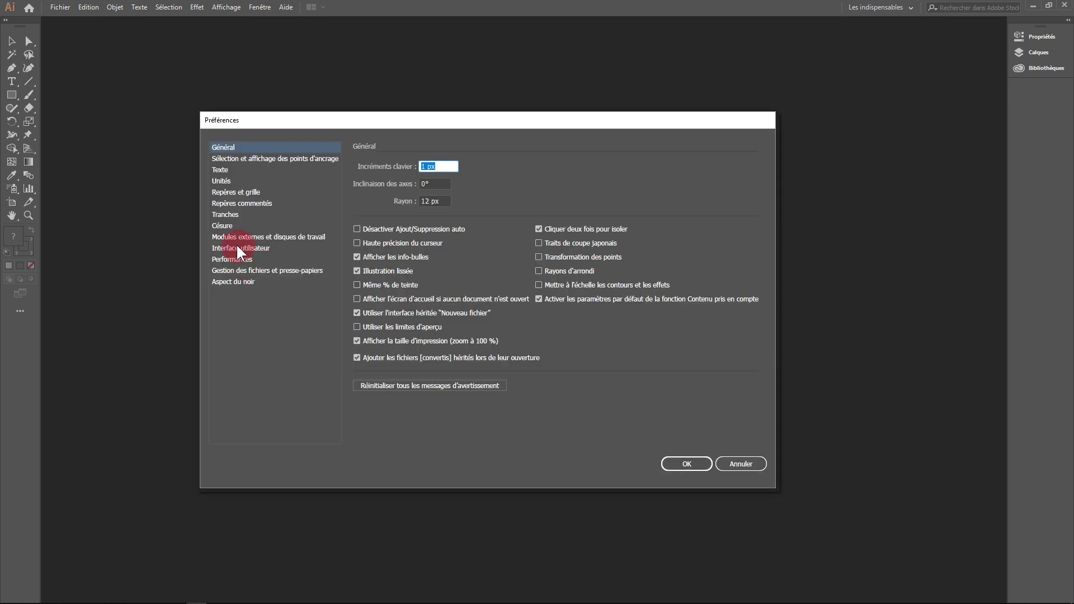
{"action": "left_click", "coordinate": [238, 248]}
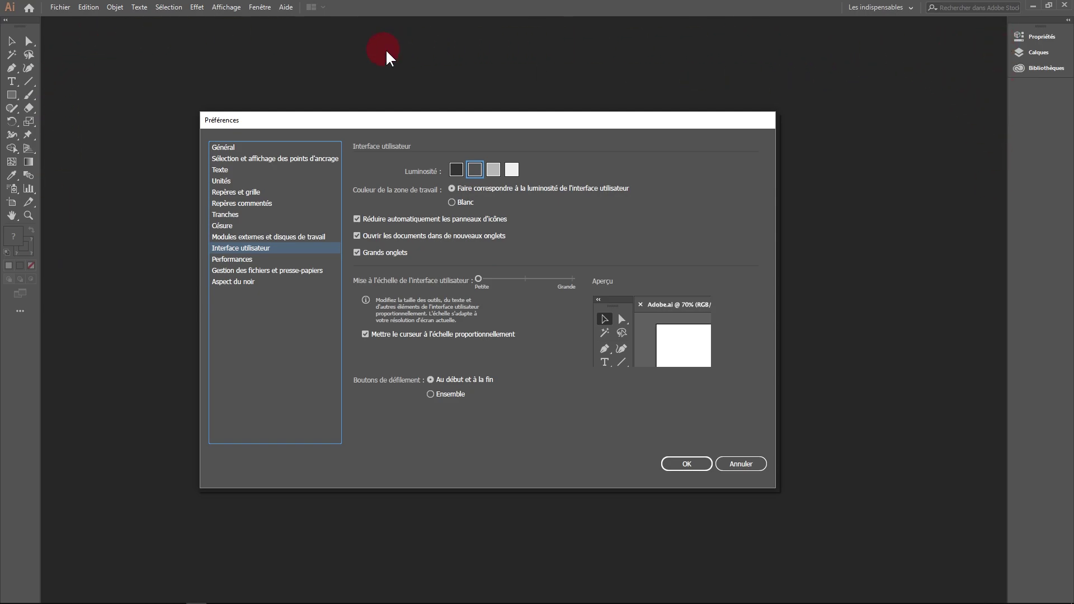
{"action": "left_click", "coordinate": [525, 278]}
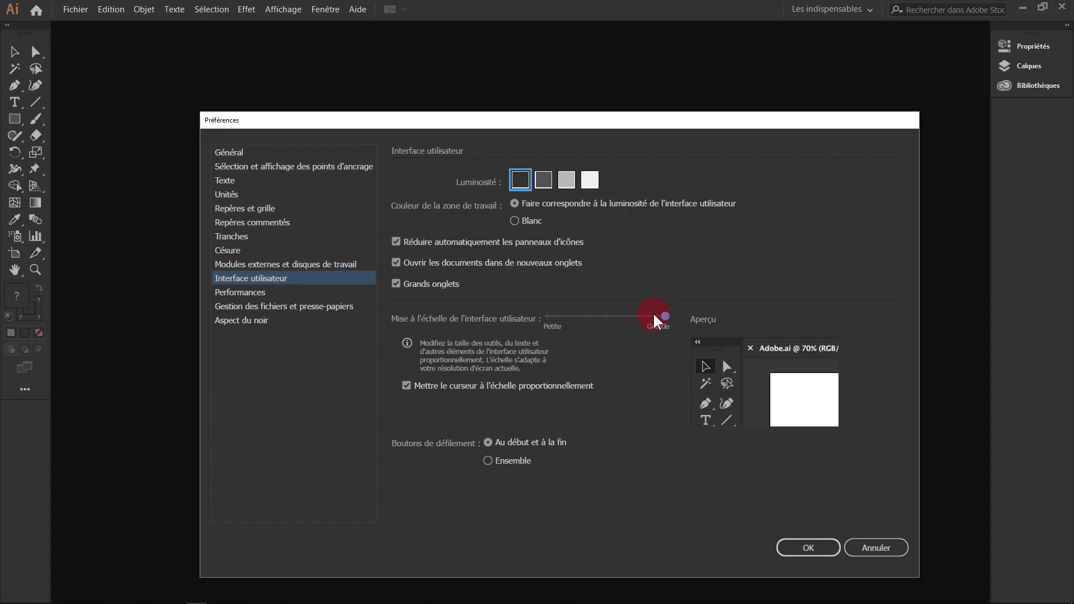
{"action": "left_click_drag", "start_coordinate": [657, 322], "coordinate": [702, 311]}
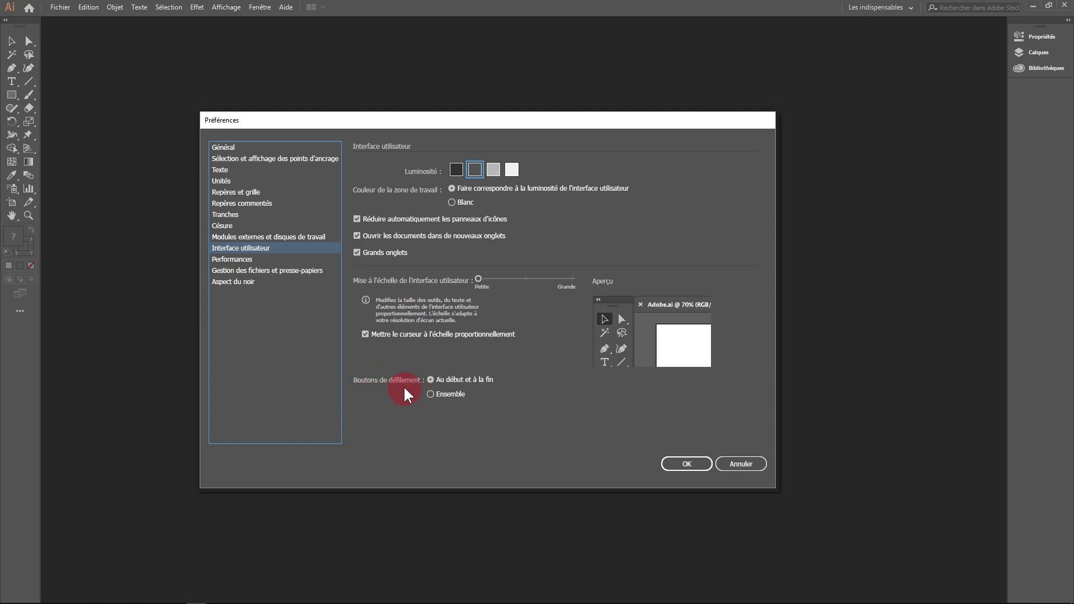
{"action": "left_click", "coordinate": [691, 465]}
{"action": "left_click", "coordinate": [60, 8]}
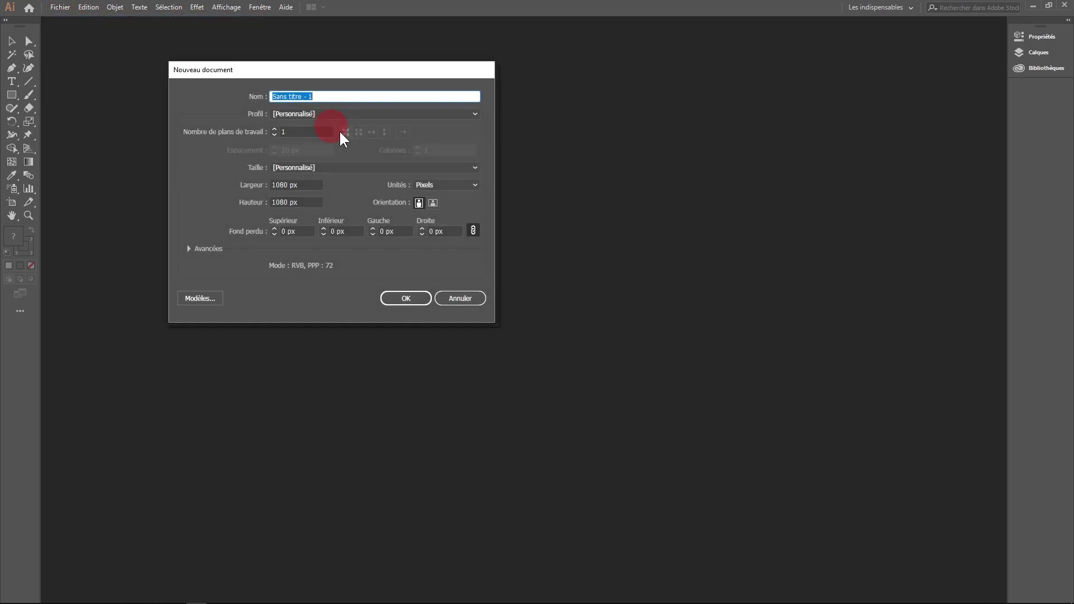
Create the 1080 × 1080 px document and nudge the vertical and horizontal scrollbars
{"action": "left_click", "coordinate": [406, 296]}
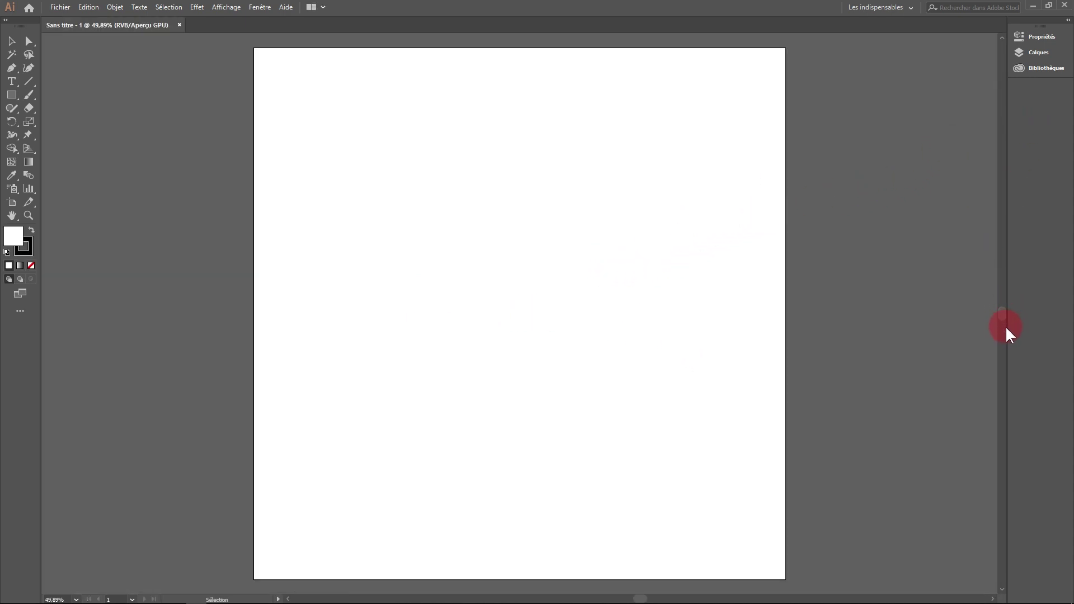
{"action": "mouse_move", "coordinate": [1002, 321]}
{"action": "left_mouse_down"}
{"action": "mouse_move", "coordinate": [1003, 291]}
{"action": "mouse_move", "coordinate": [1002, 350]}
{"action": "mouse_move", "coordinate": [1004, 312]}
{"action": "mouse_move", "coordinate": [1009, 333]}
{"action": "mouse_move", "coordinate": [1006, 321]}
{"action": "left_mouse_up"}
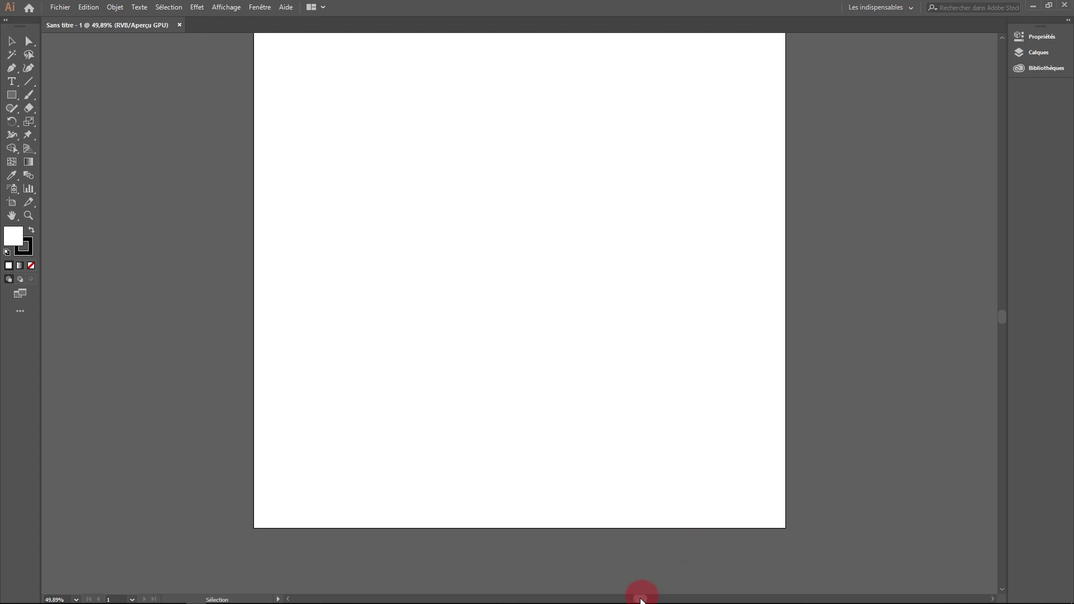
{"action": "left_click_drag", "start_coordinate": [639, 599], "coordinate": [632, 598]}
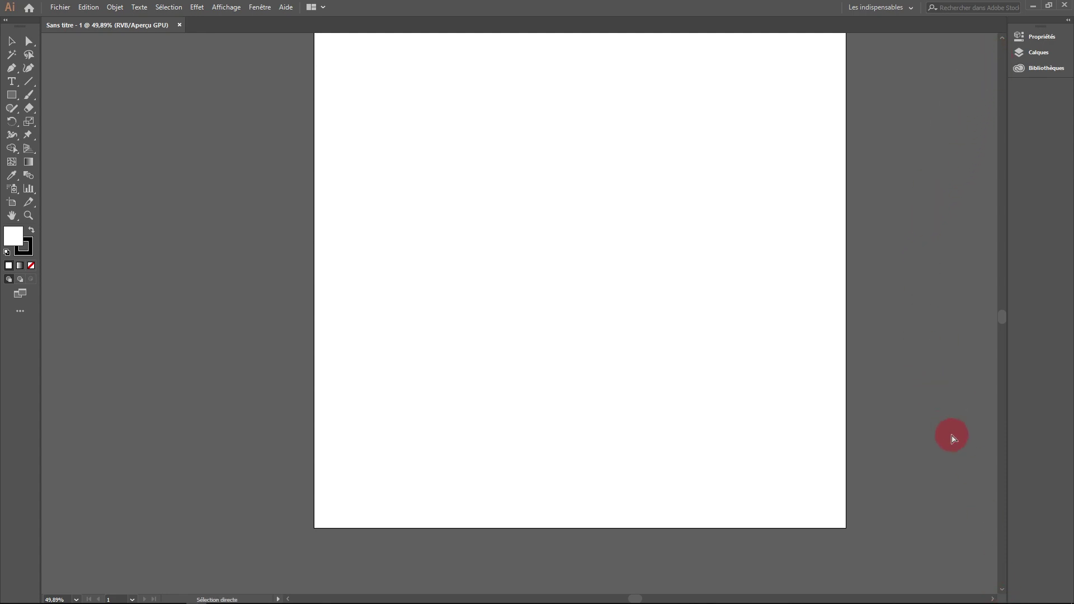
Set Boutons de défilement to Ensemble in the Interface utilisateur preferences
{"action": "key", "text": "ctrl+k"}
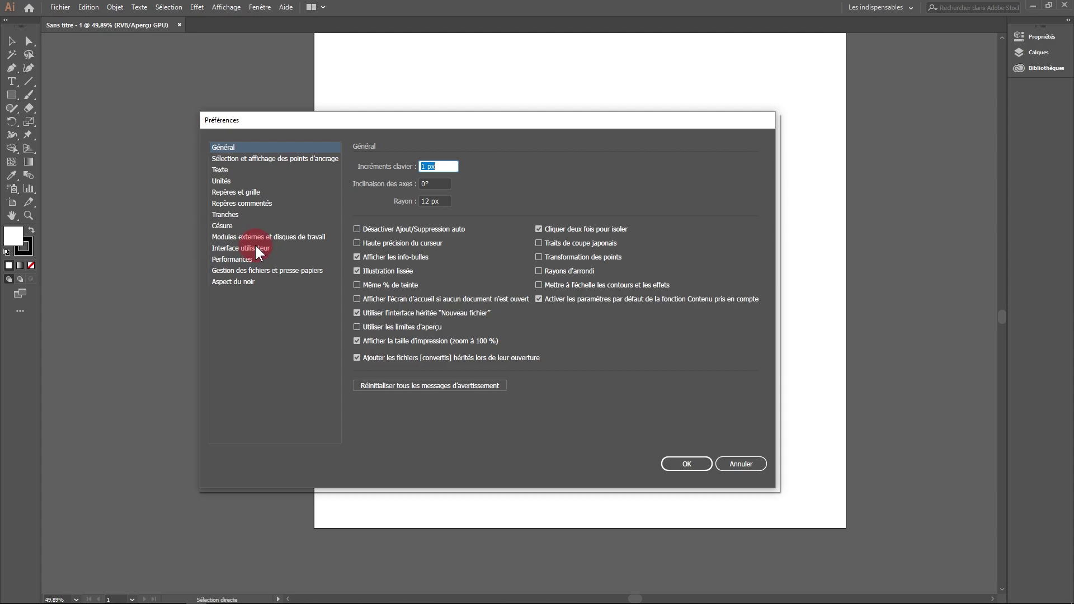
{"action": "left_click", "coordinate": [262, 249]}
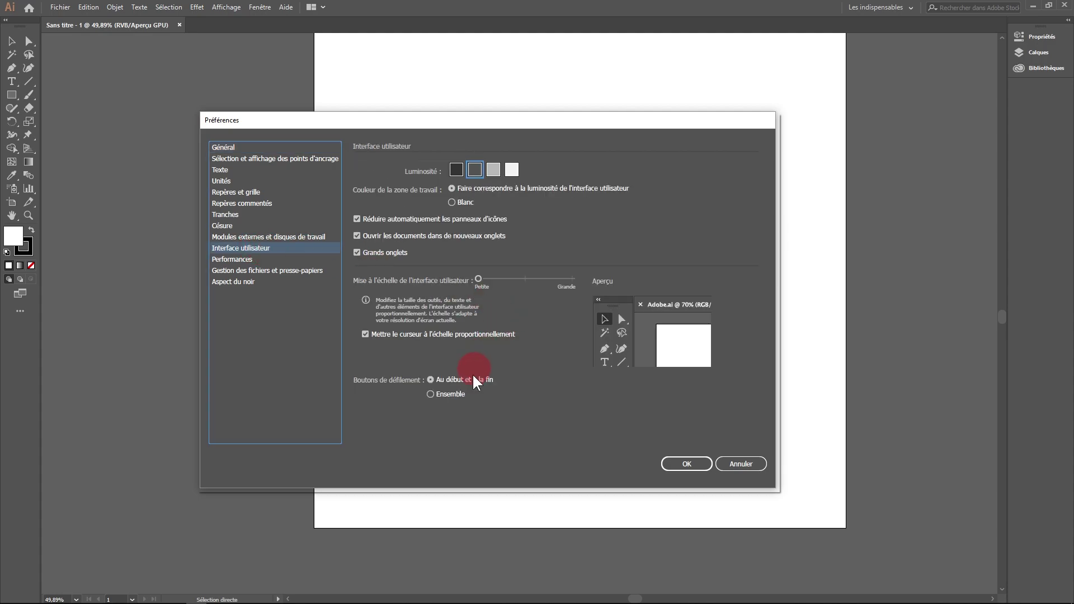
{"action": "left_click", "coordinate": [431, 394]}
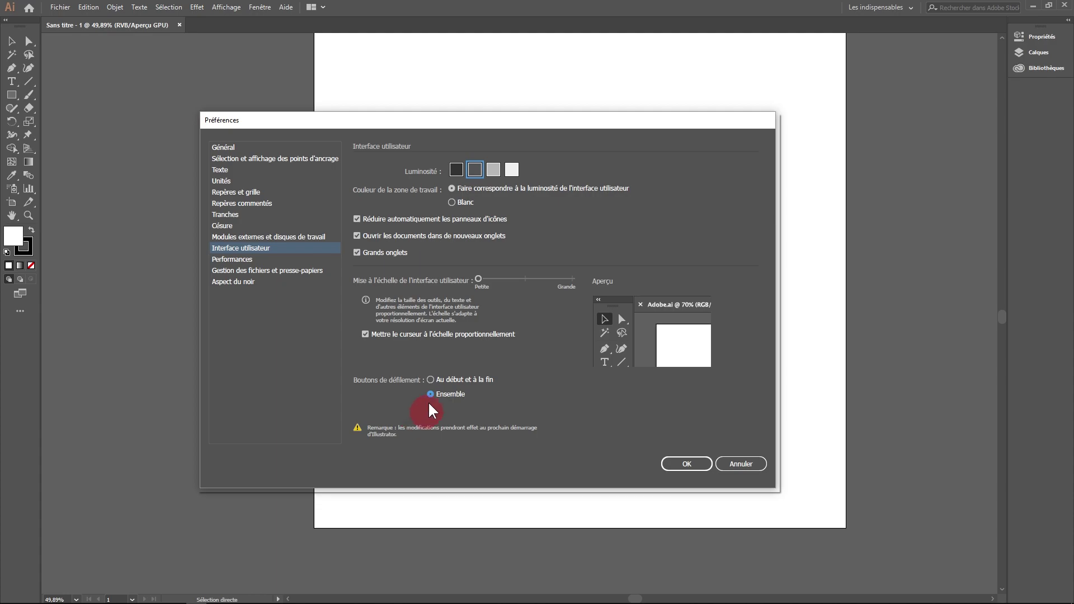
{"action": "left_click", "coordinate": [686, 463]}
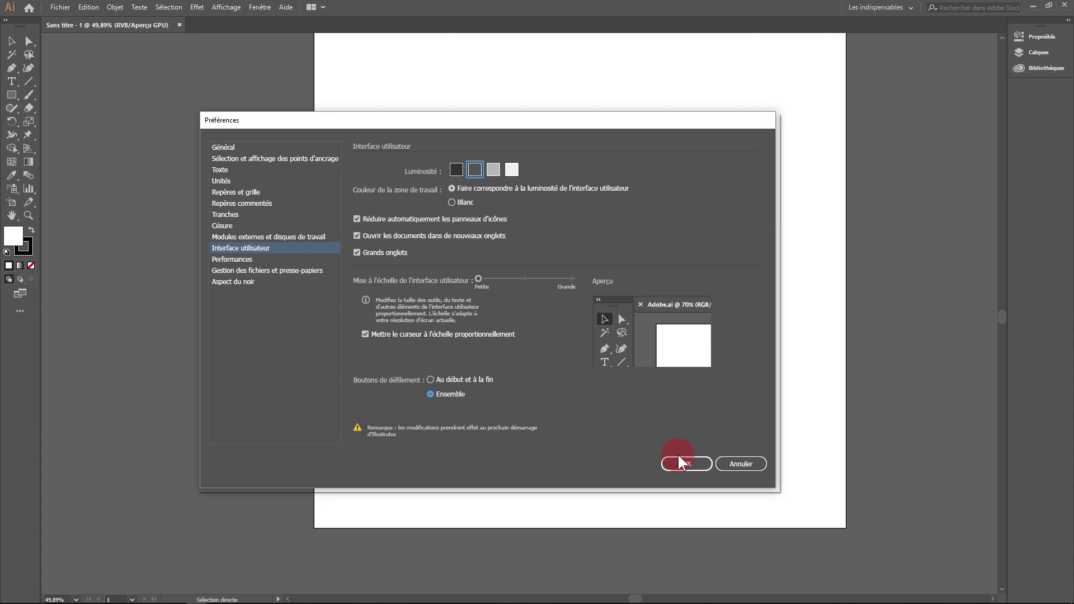